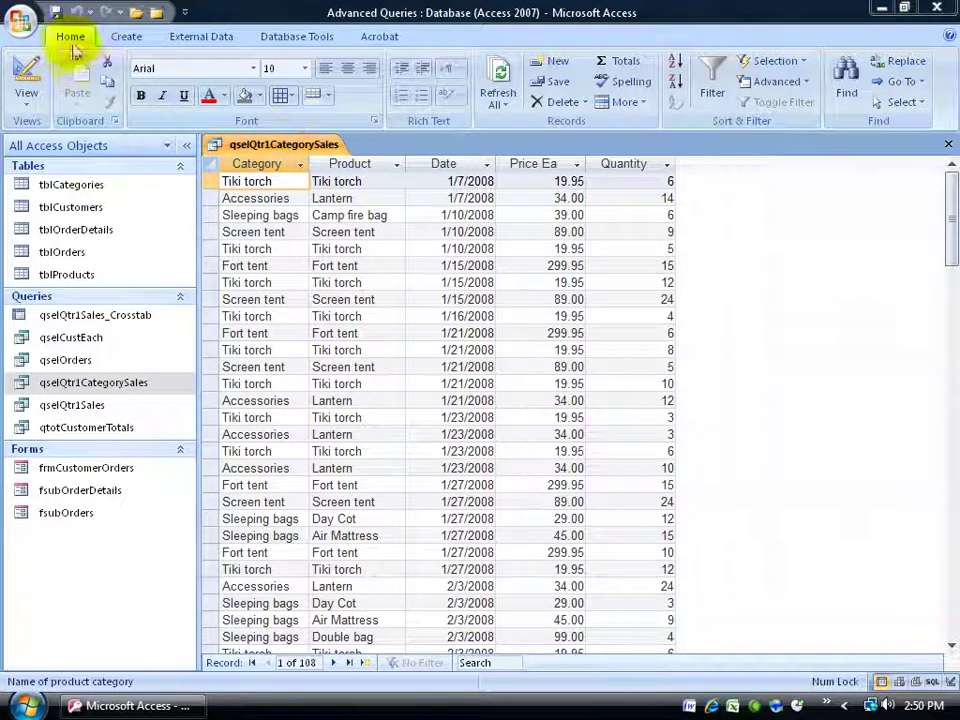
Step: Switch the qselQtr1CategorySales query to PivotTable view and place the Category field in the filter area
left_click(27, 99)
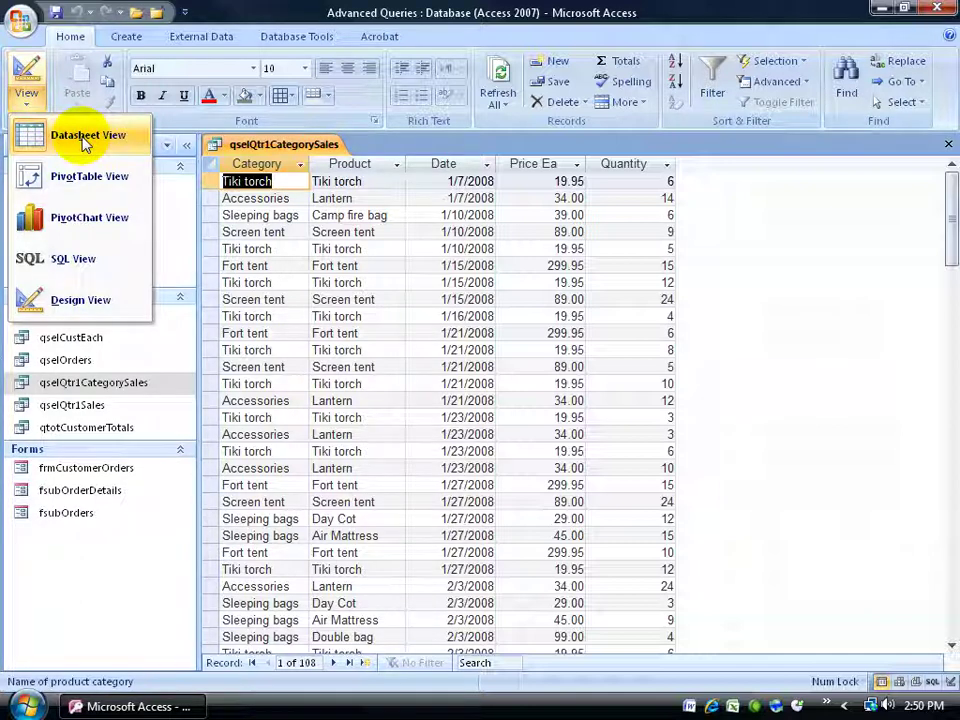
left_click(98, 190)
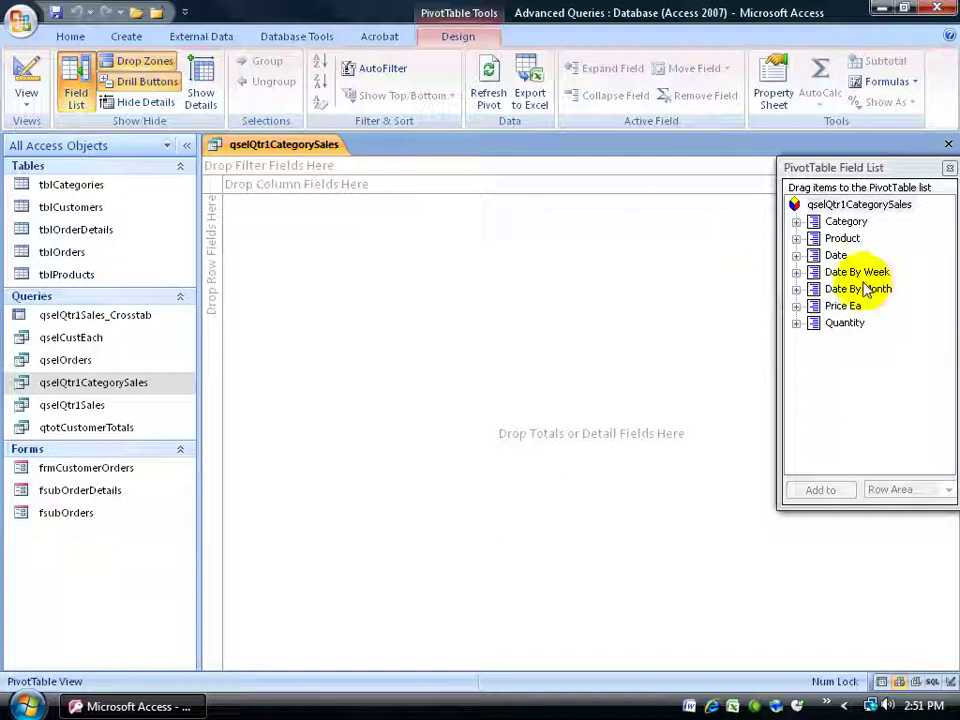
left_click(818, 222)
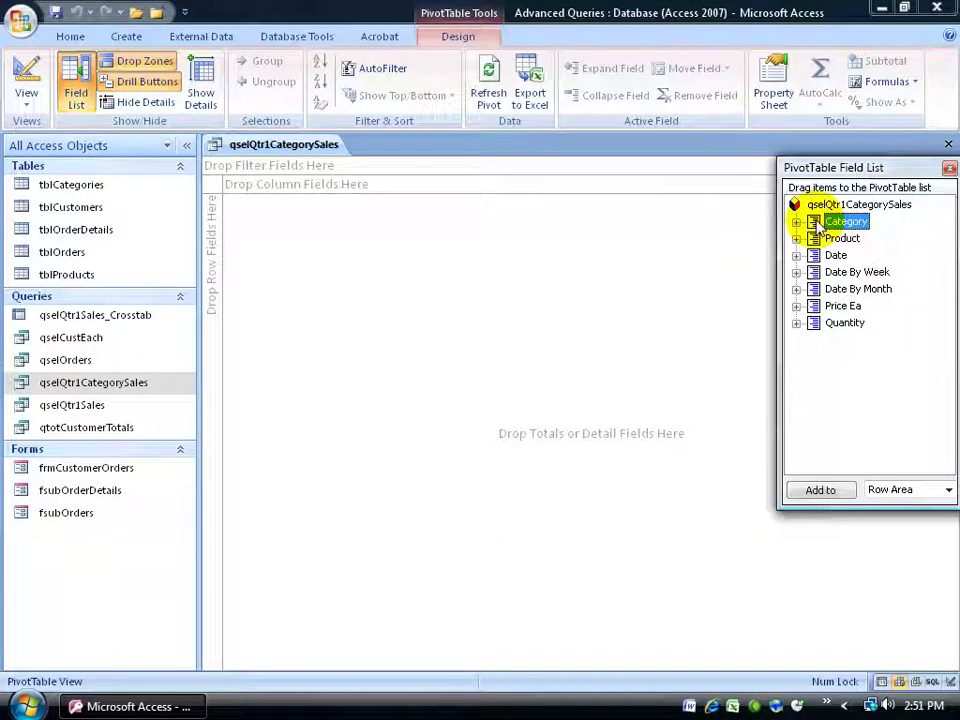
left_click_drag(818, 224, 277, 172)
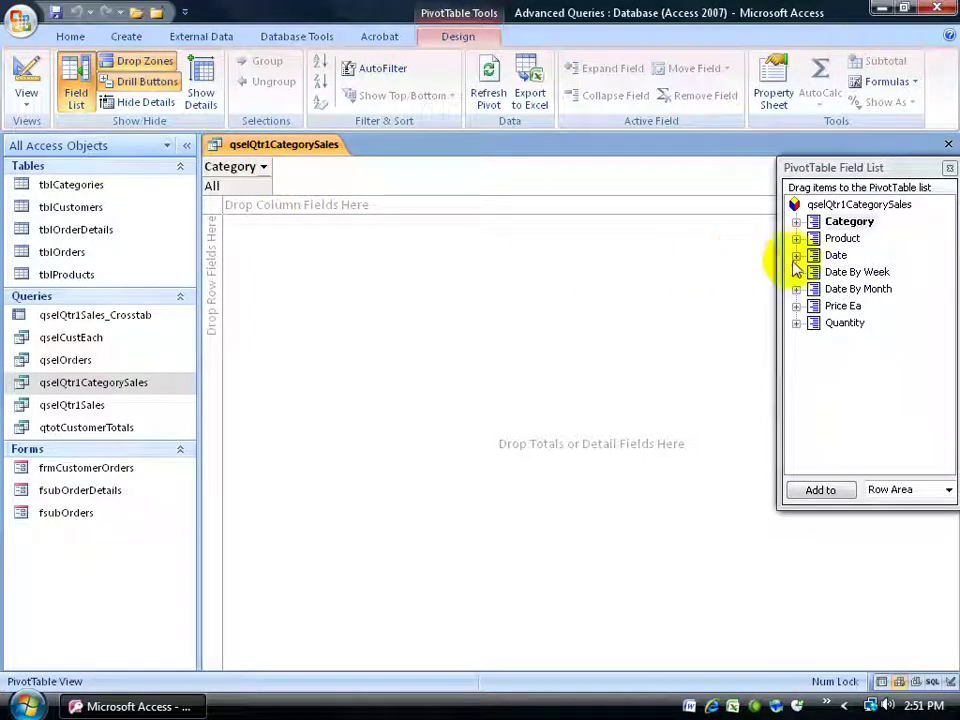
Step: Place the Product field in the row area and check its filter choices without changing them
left_click(840, 241)
left_click_drag(841, 241, 218, 289)
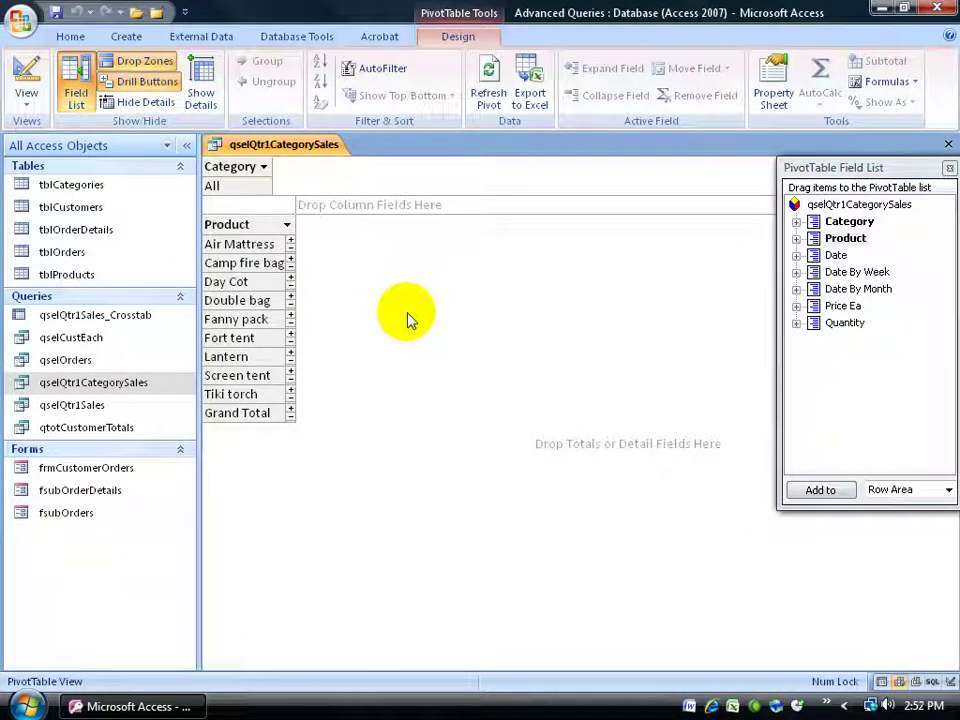
left_click(288, 226)
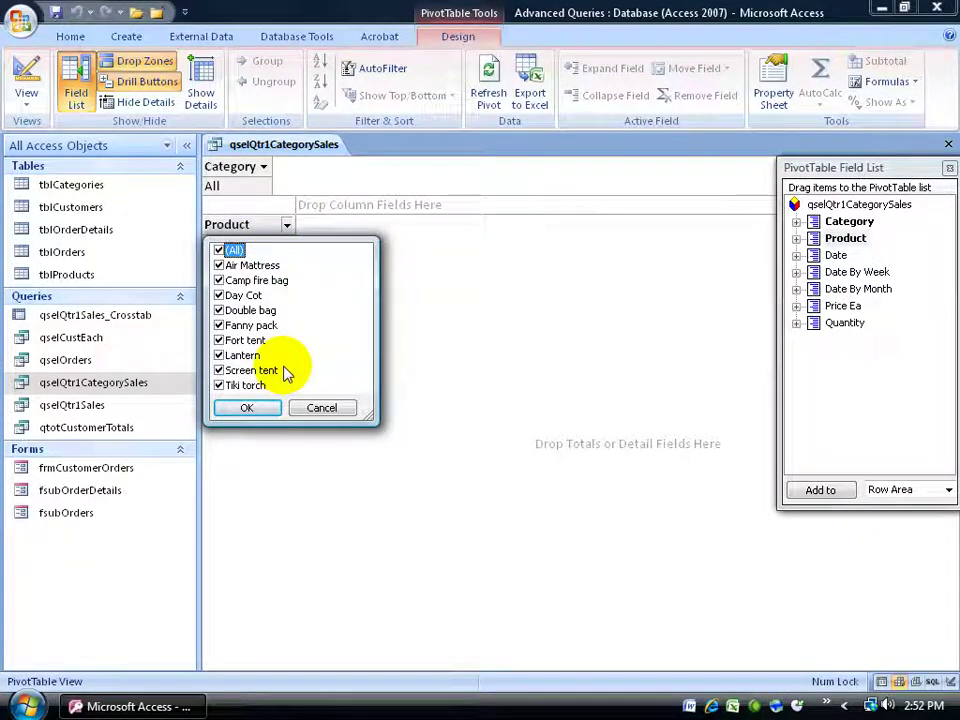
left_click(320, 409)
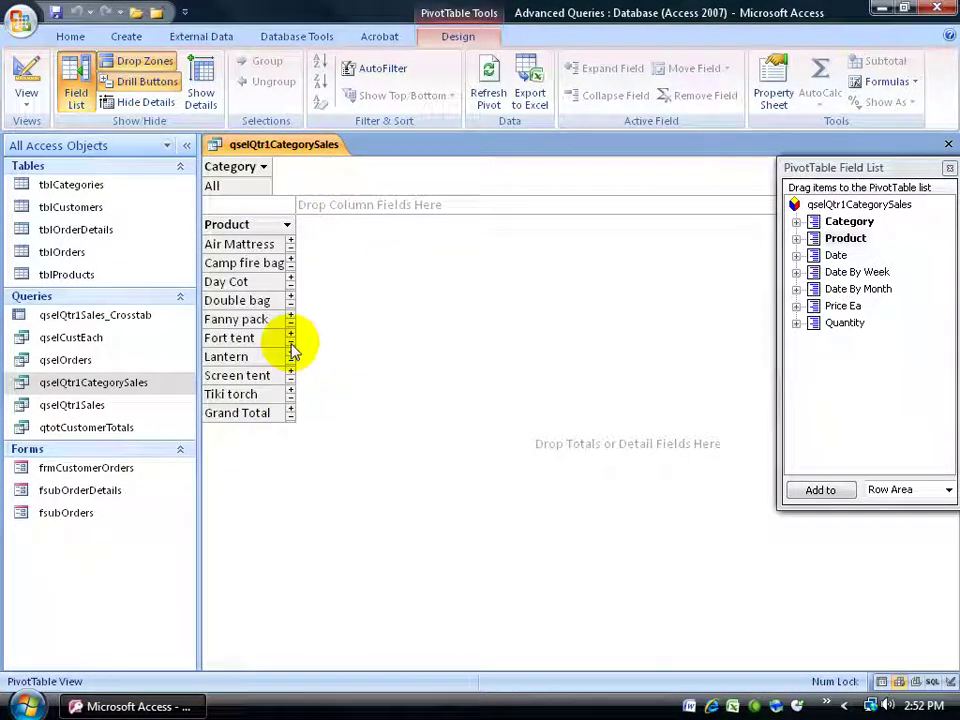
Step: Filter the PivotTable's Category field to show only Accessories
left_click(264, 167)
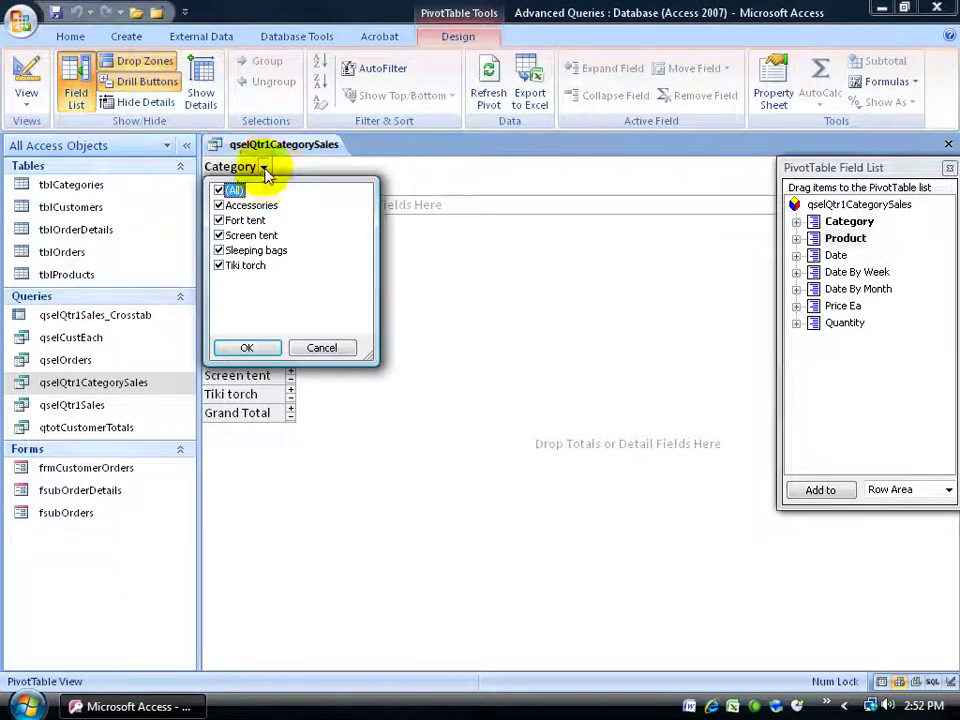
left_click(220, 190)
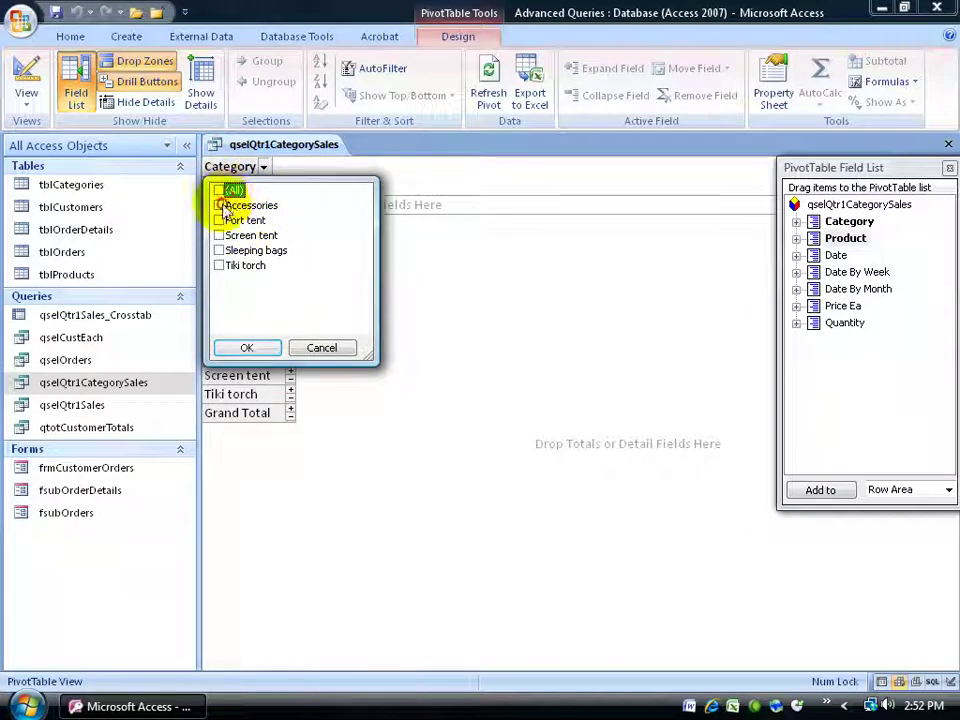
left_click(222, 206)
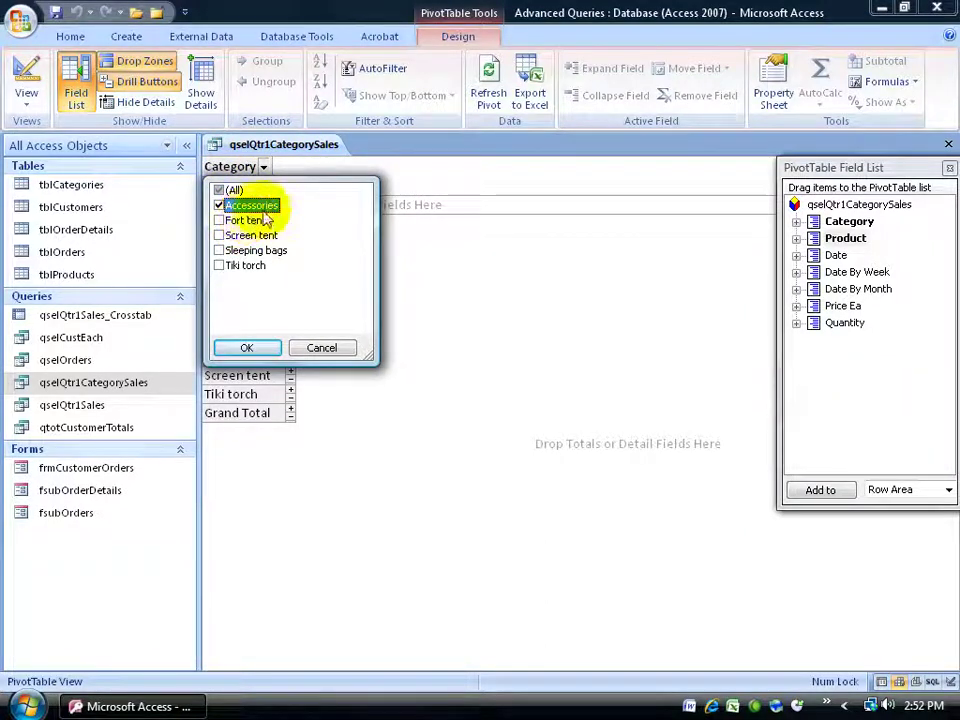
left_click(246, 347)
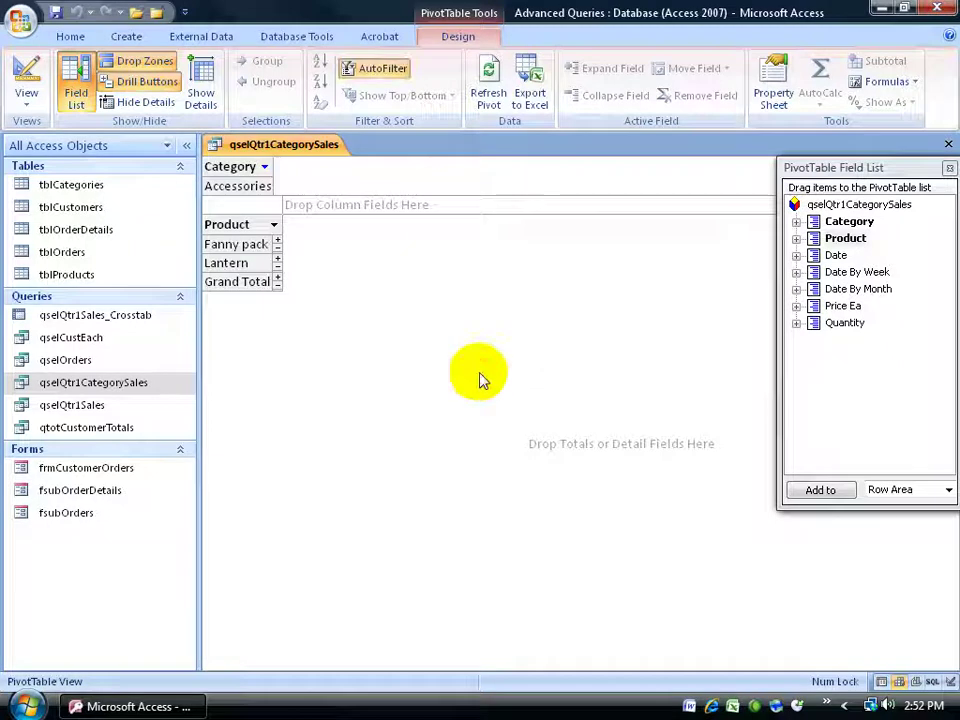
Step: Reset the Category filter to include all categories
left_click(265, 167)
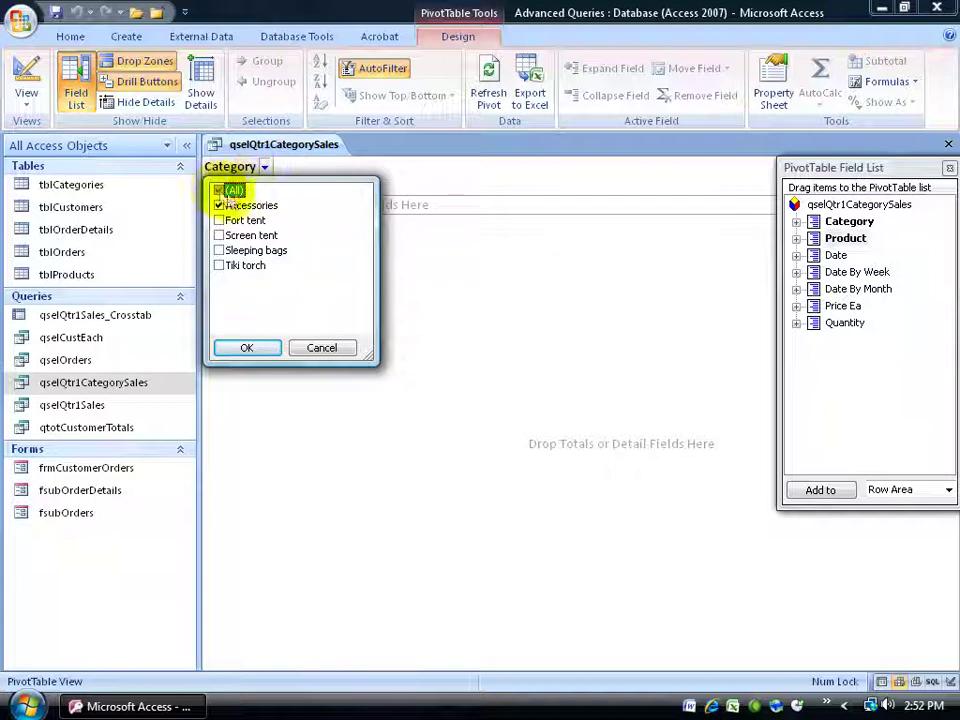
left_click(220, 191)
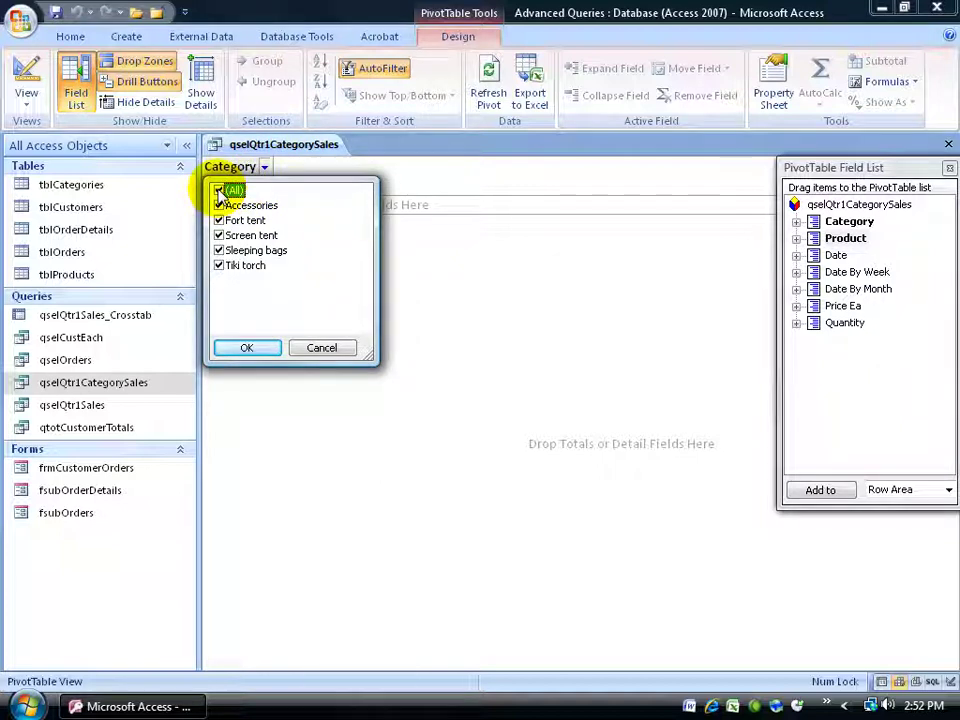
left_click(247, 348)
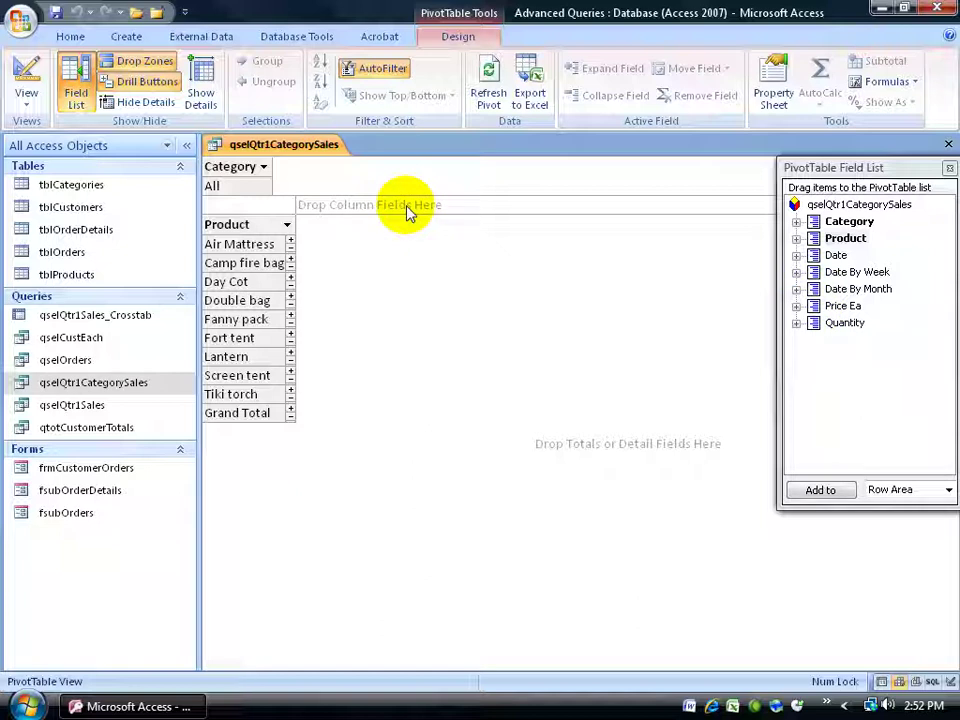
Step: Place the Date By Month field in the column area and keep the Category filter on all categories
left_click(812, 273)
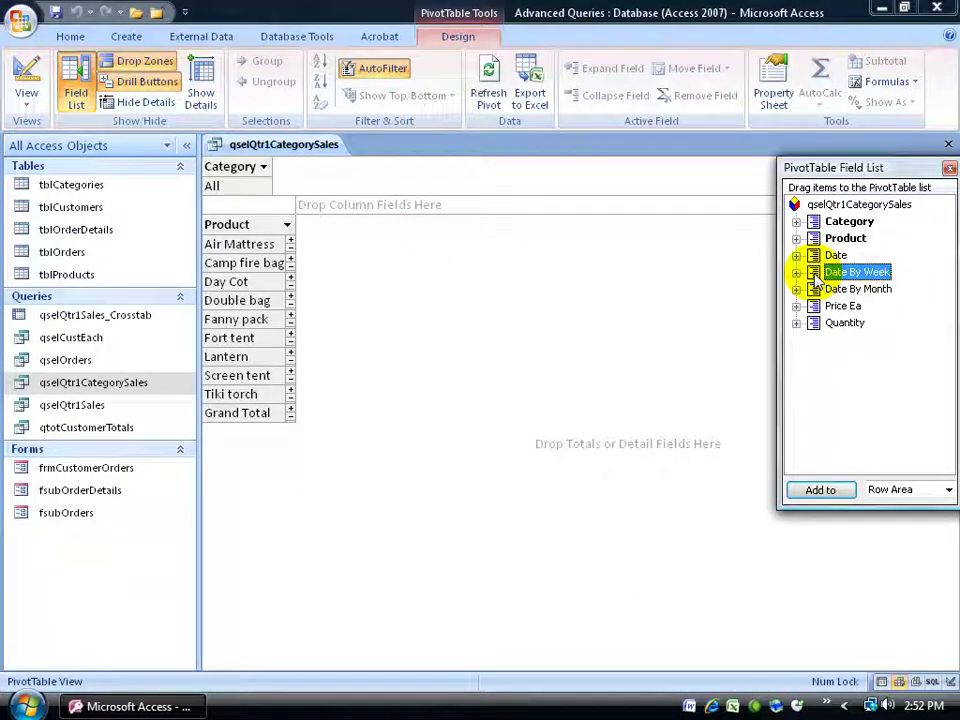
left_click(814, 289)
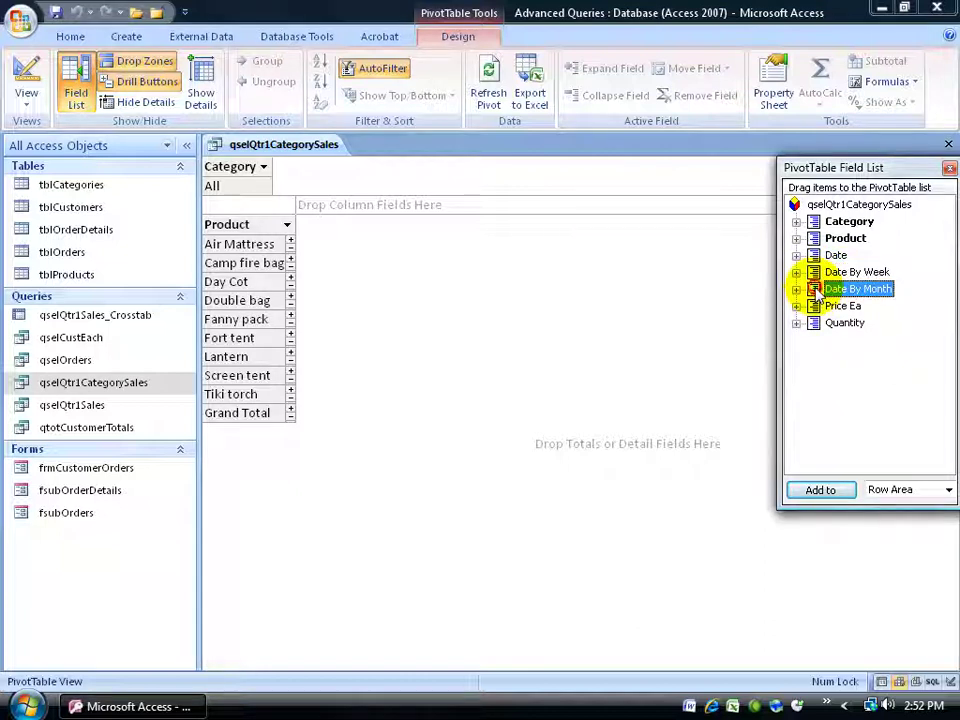
left_click_drag(808, 288, 422, 197)
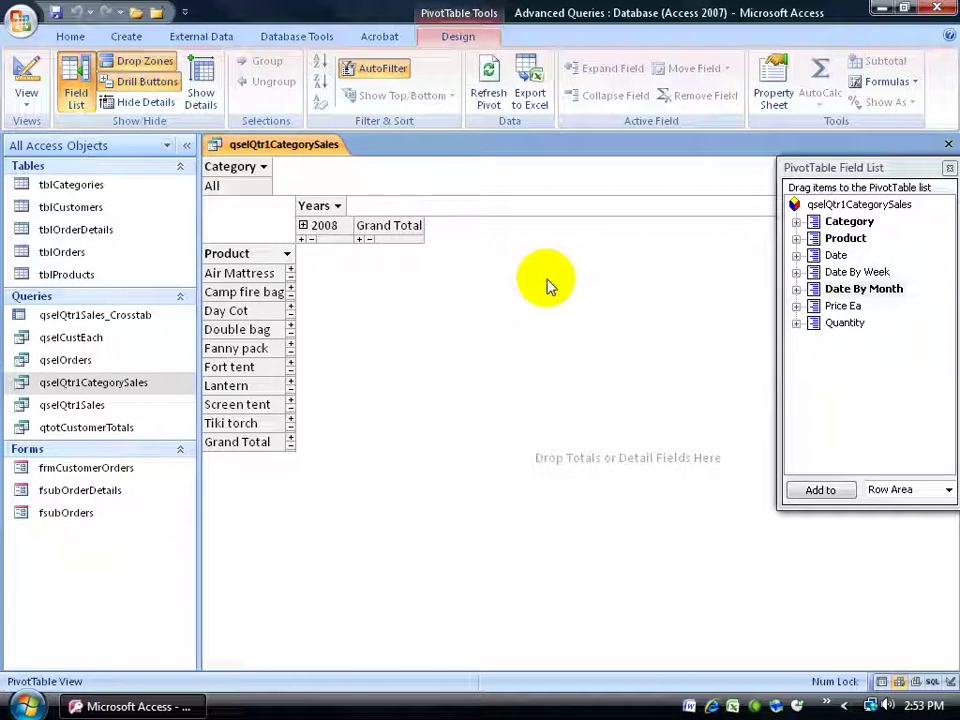
left_click(261, 168)
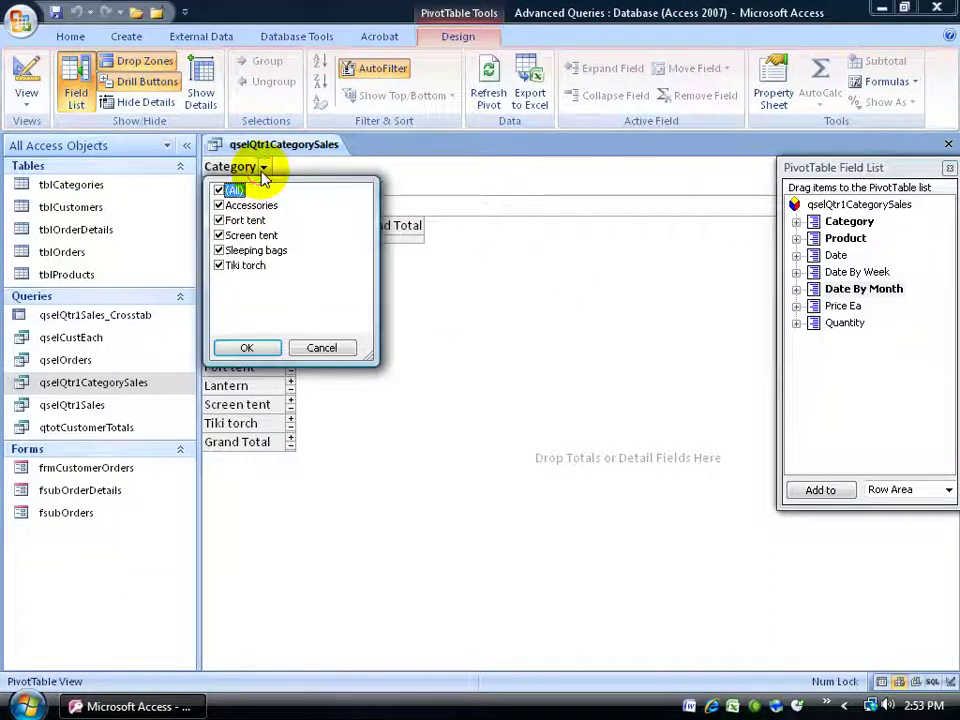
left_click(320, 347)
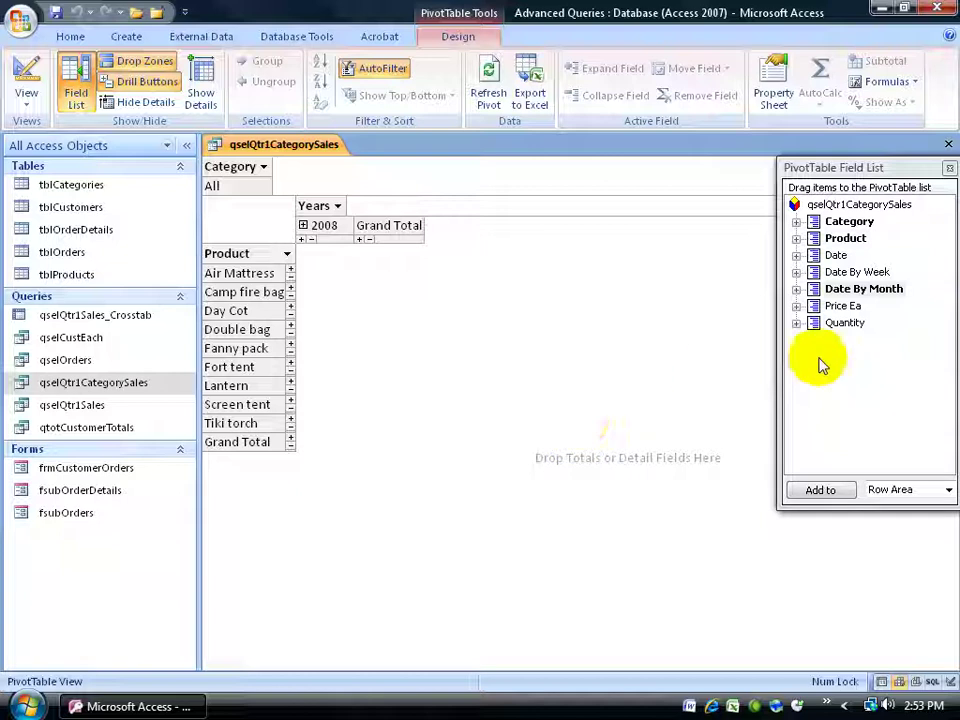
Step: Select the Price Ea and Quantity fields together and place them in the PivotTable's detail area
left_click(818, 306)
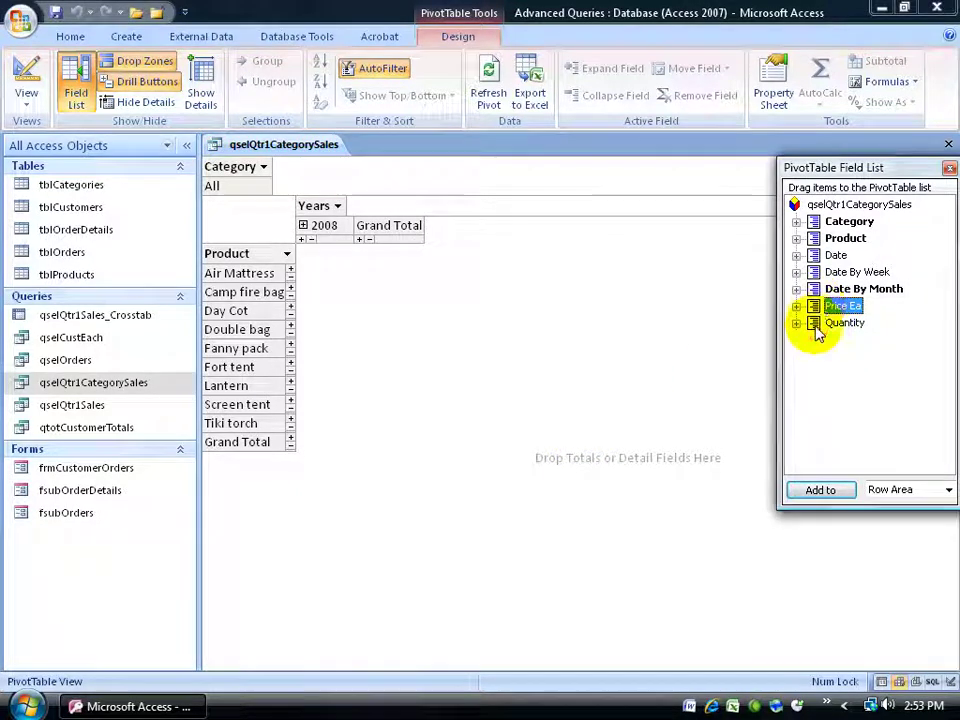
left_click(816, 325)
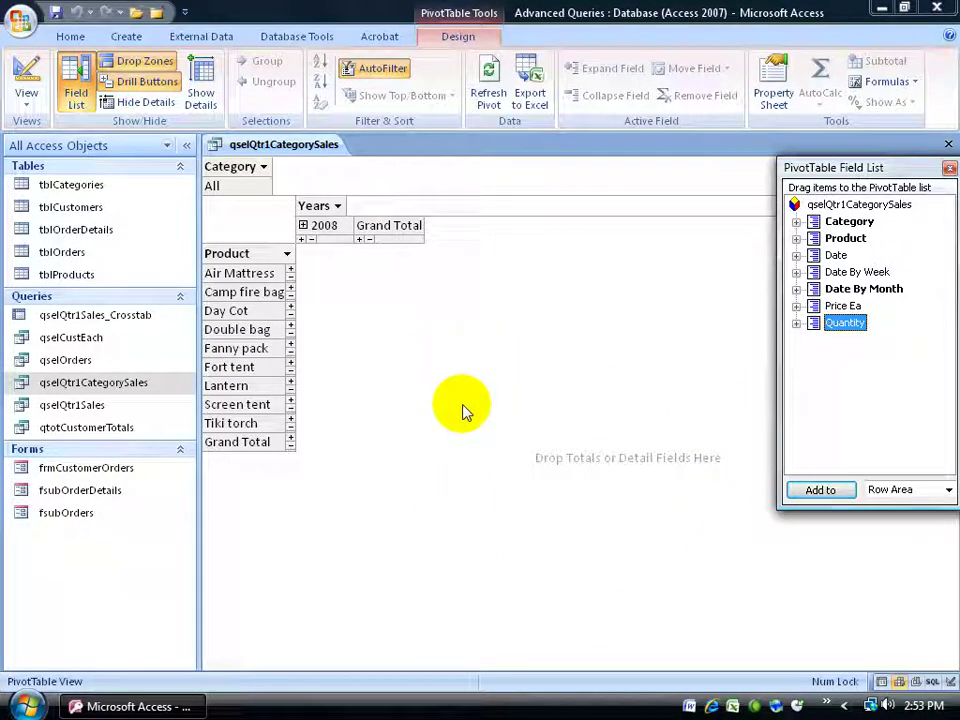
left_click(815, 307, "ctrl")
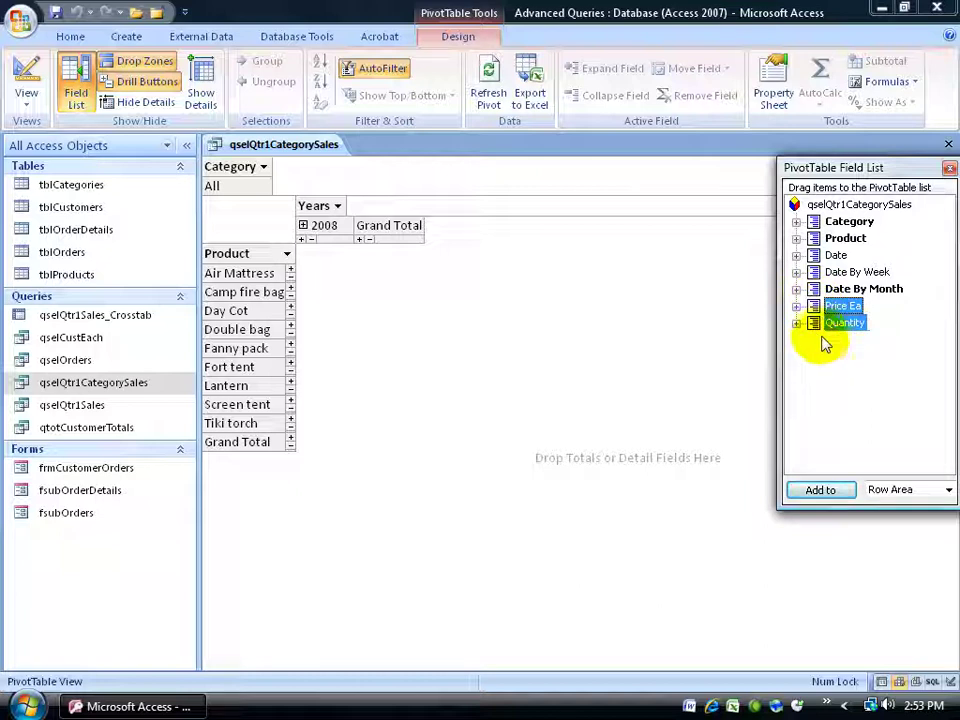
left_click_drag(843, 314, 587, 345)
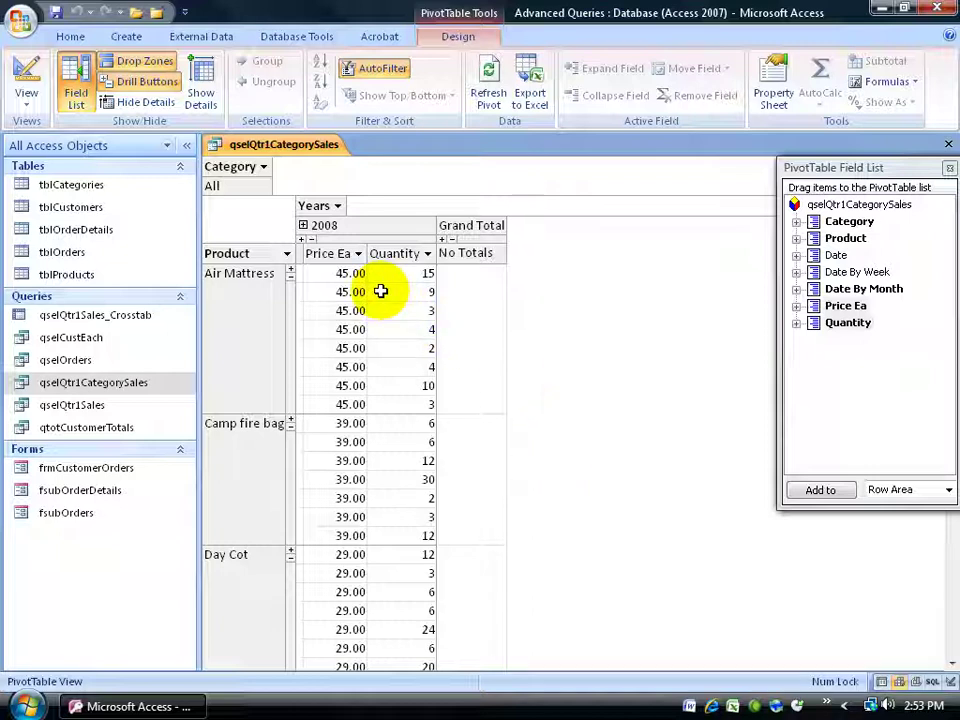
Step: Remove the Price Ea and Quantity fields from the PivotTable's detail area
left_click(340, 255)
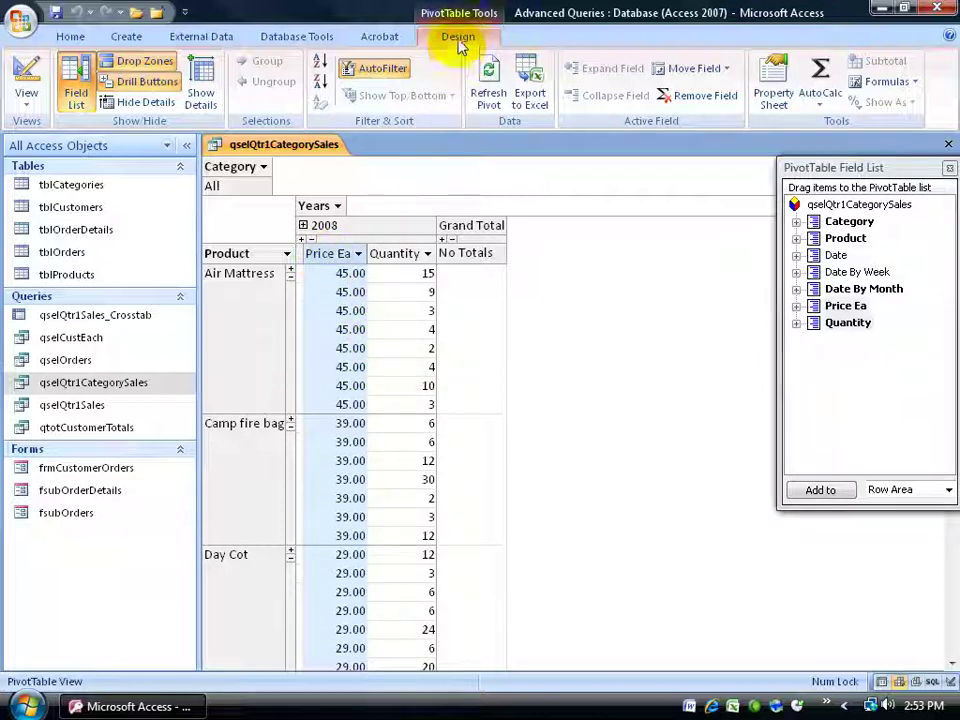
left_click(698, 95)
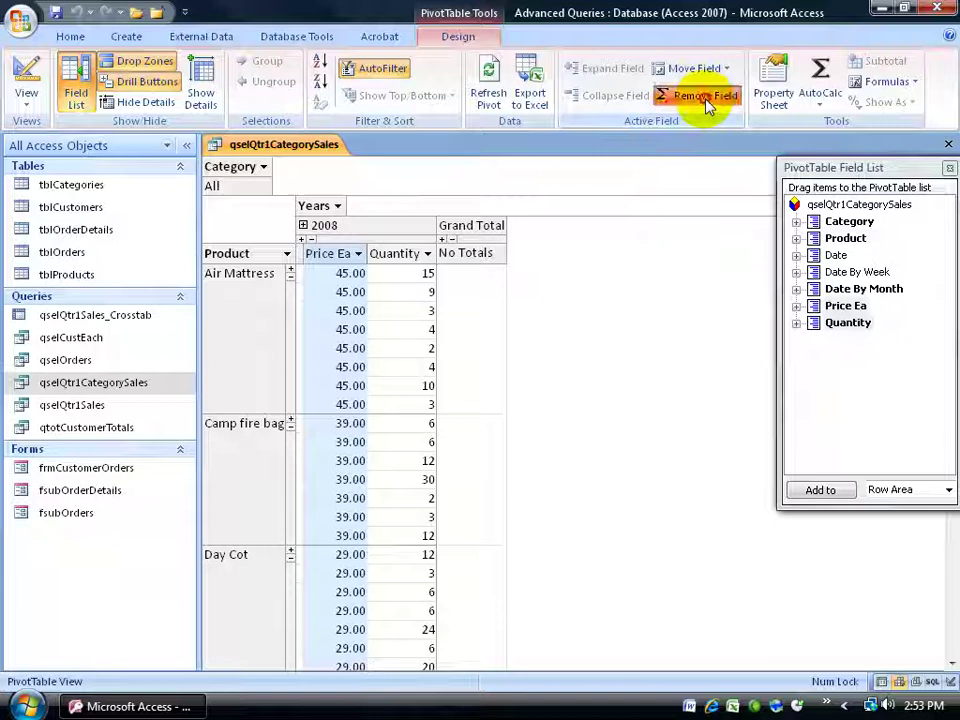
left_click_drag(340, 258, 464, 148)
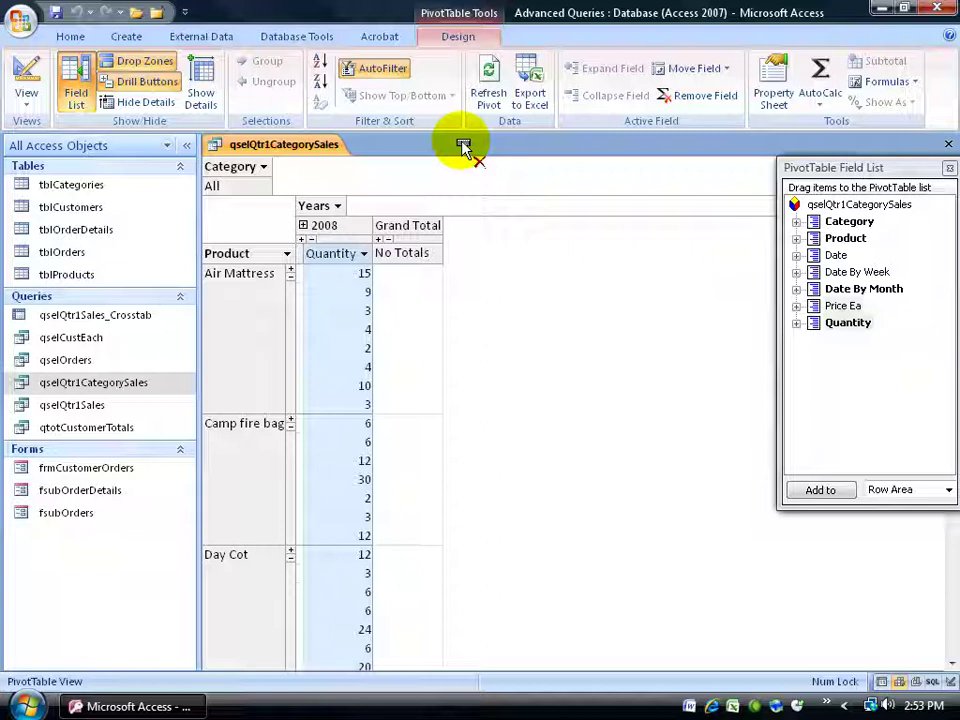
left_click_drag(464, 148, 464, 148)
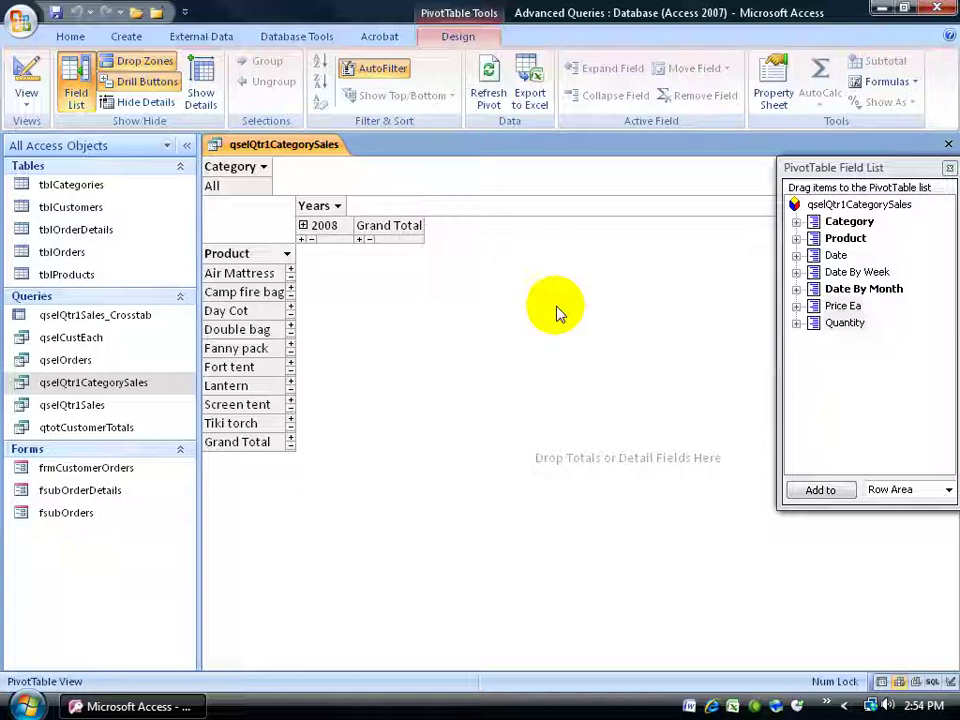
Step: Add the Price Ea and Quantity fields together to the PivotTable as Detail Data from the field list
left_click(830, 306)
left_click(838, 322, "shift")
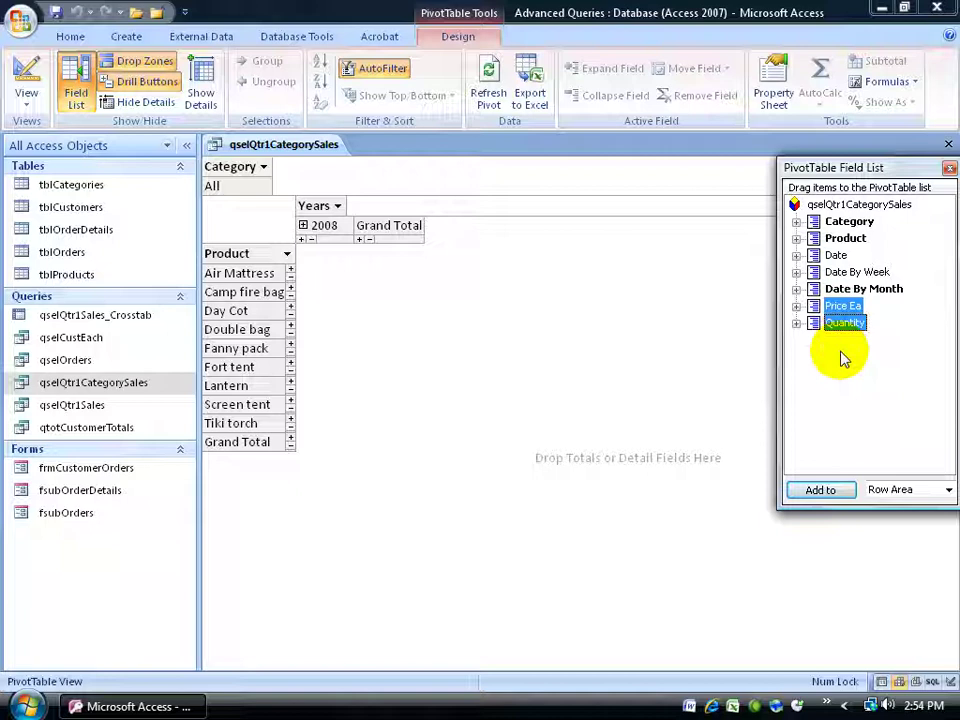
left_click(948, 490)
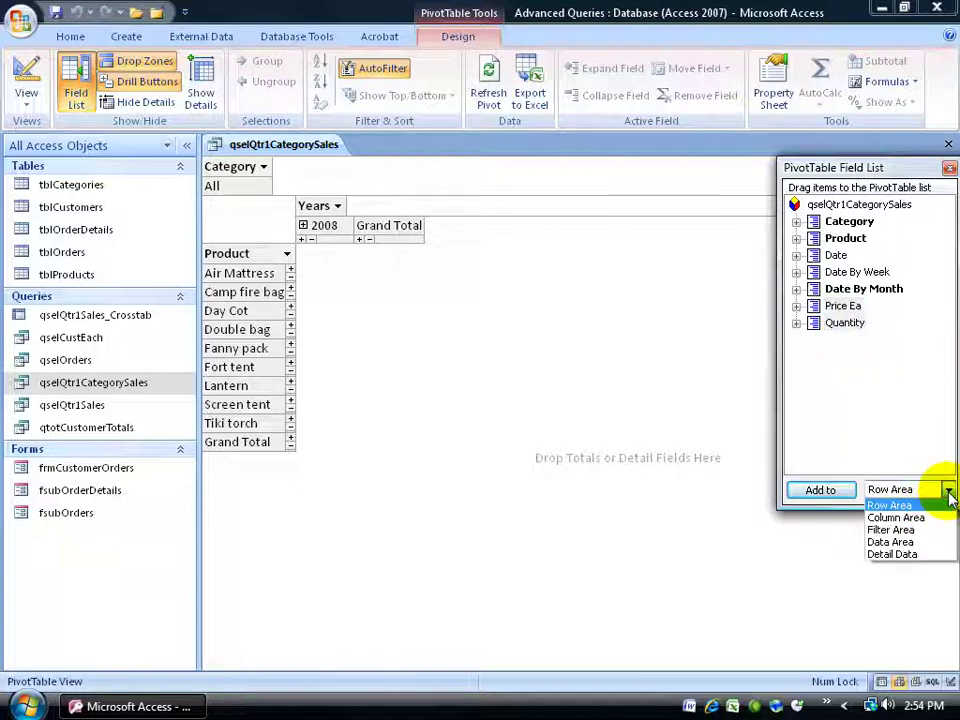
left_click(910, 554)
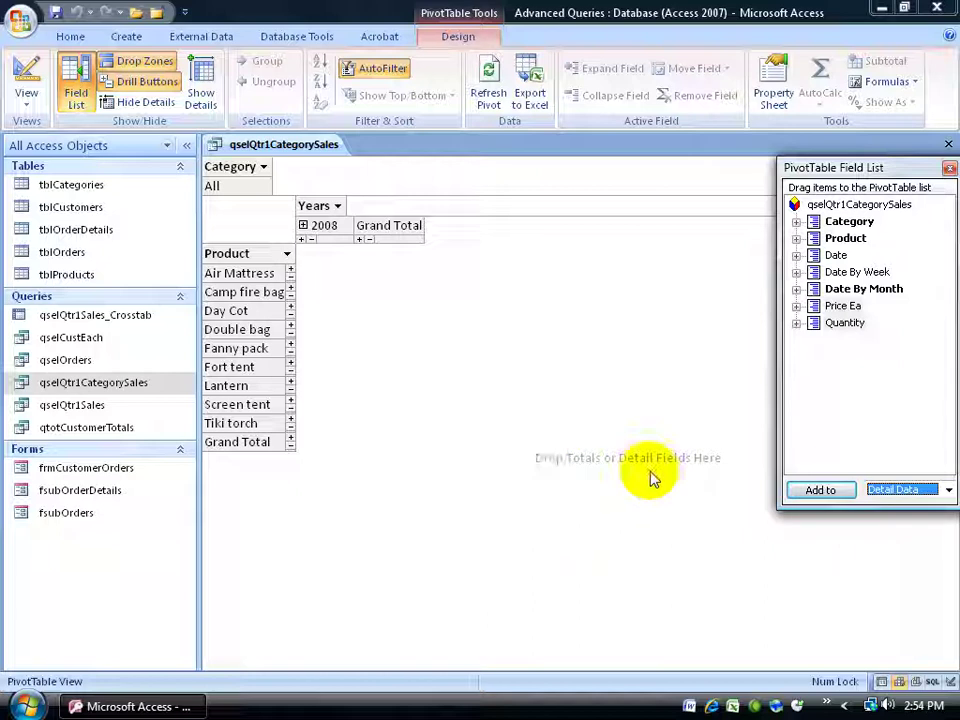
left_click(797, 491)
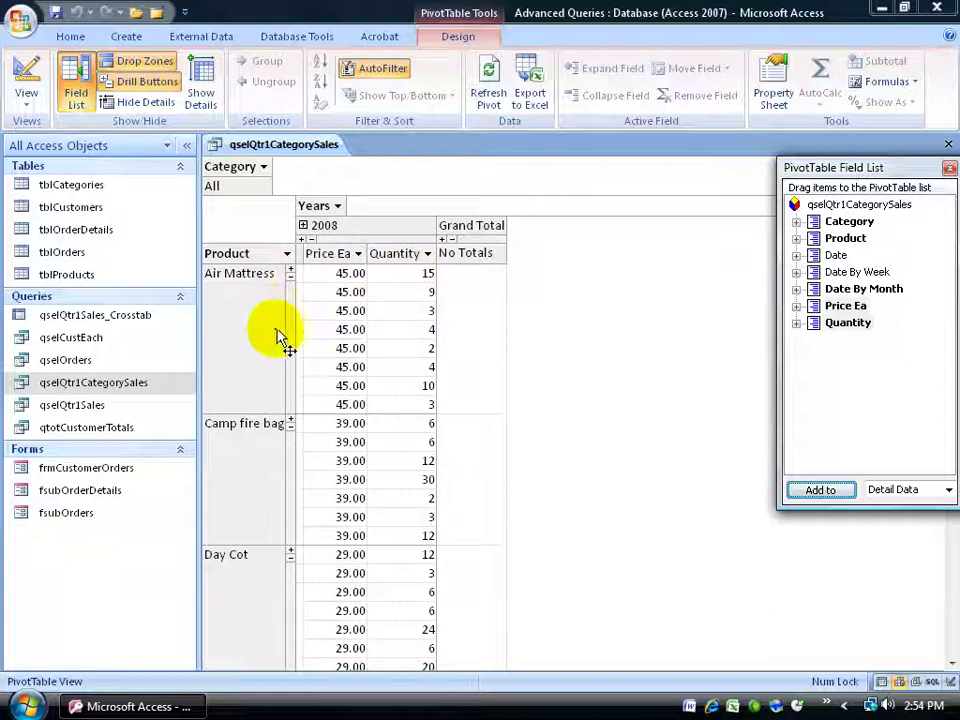
Step: Create a calculated detail field and move its properties dialog clear of the new column
left_click(409, 274)
left_click(411, 293)
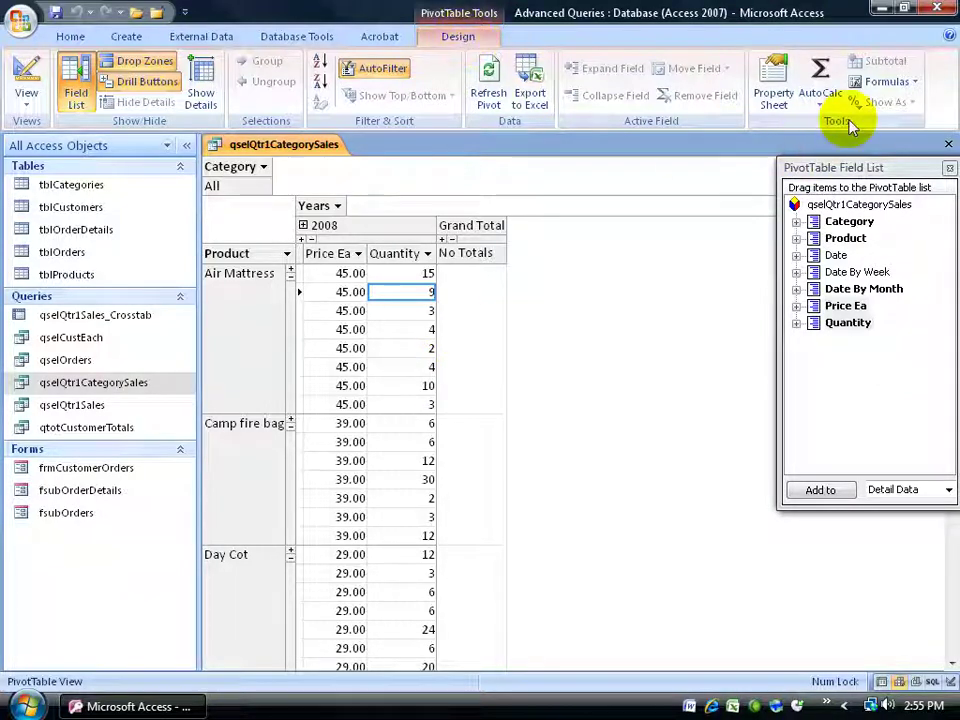
left_click(914, 82)
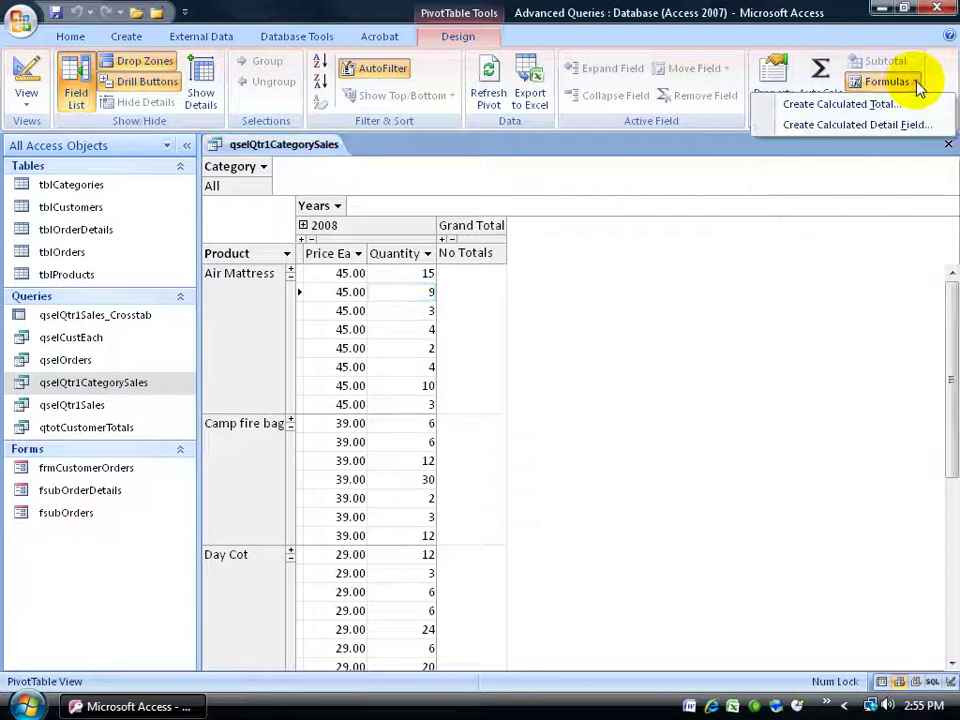
left_click(877, 126)
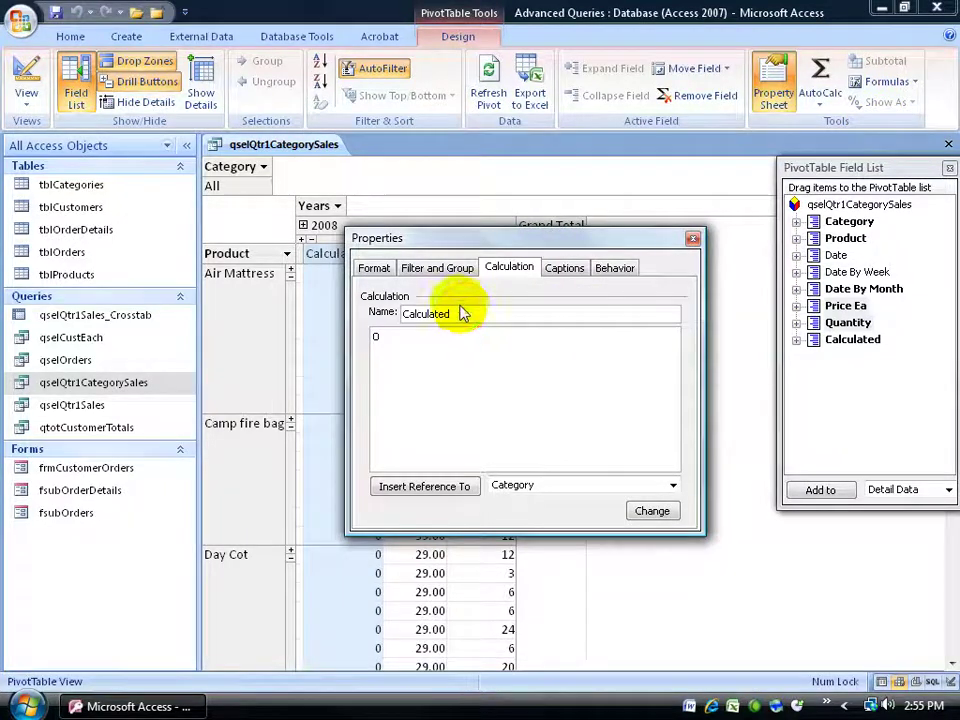
left_click_drag(450, 242, 551, 226)
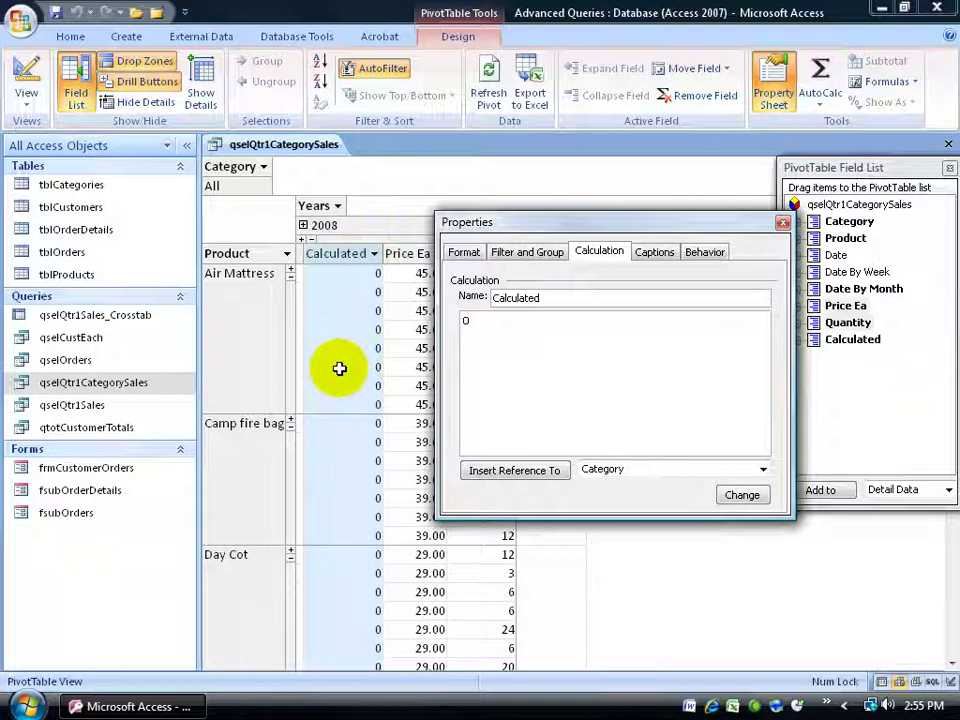
Step: Name the calculated field Sales and move its properties dialog clear of the Price Ea and Quantity columns
left_click_drag(540, 296, 486, 300)
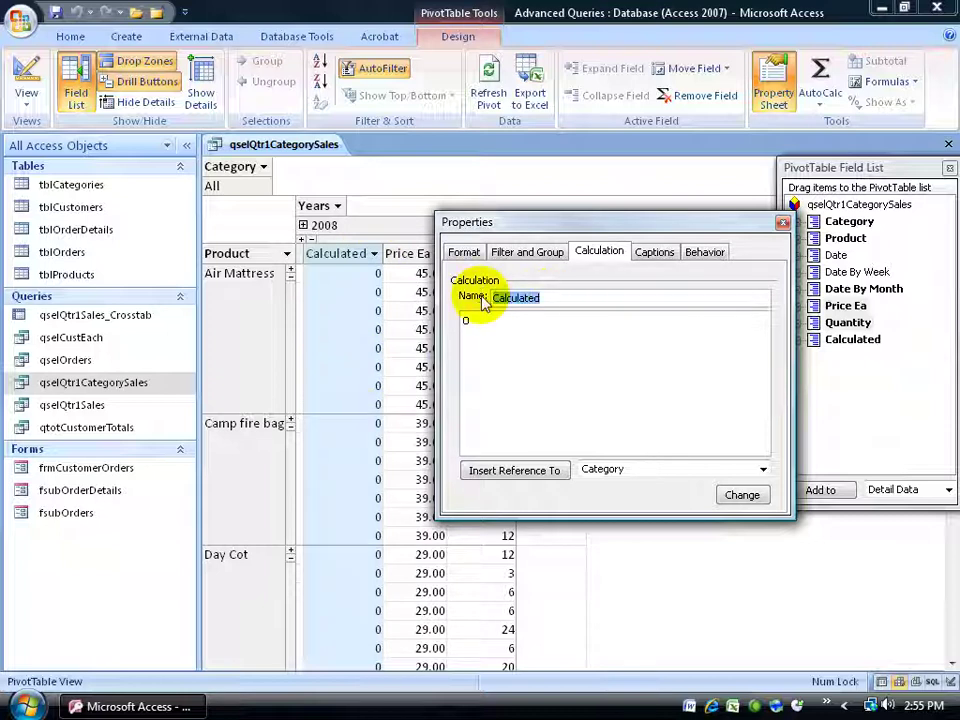
key("BackSpace")
type("Sales")
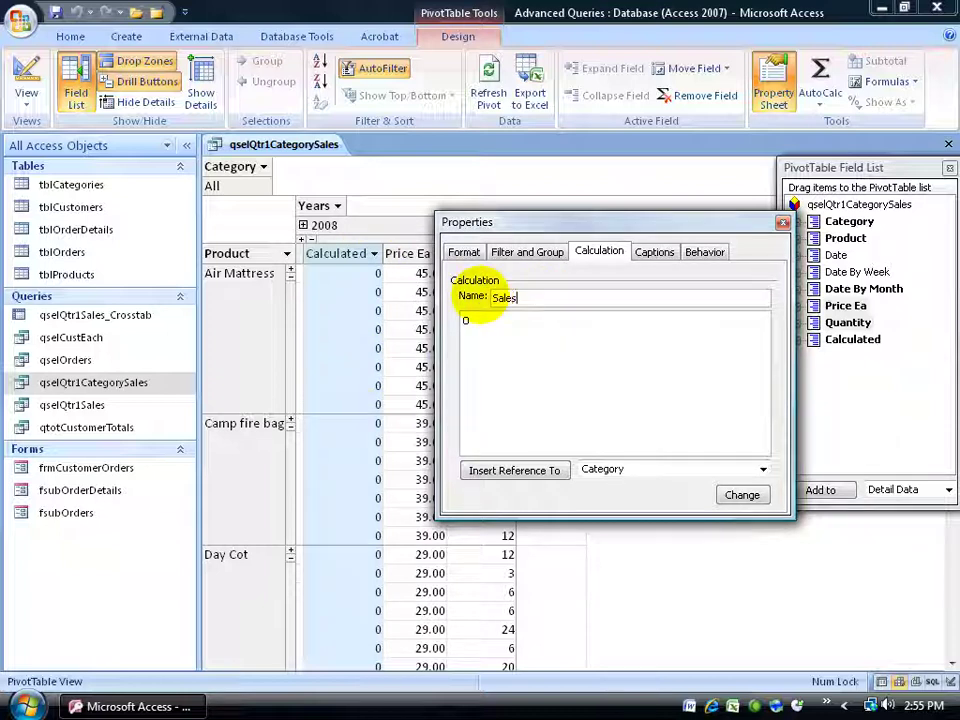
left_click_drag(502, 228, 570, 298)
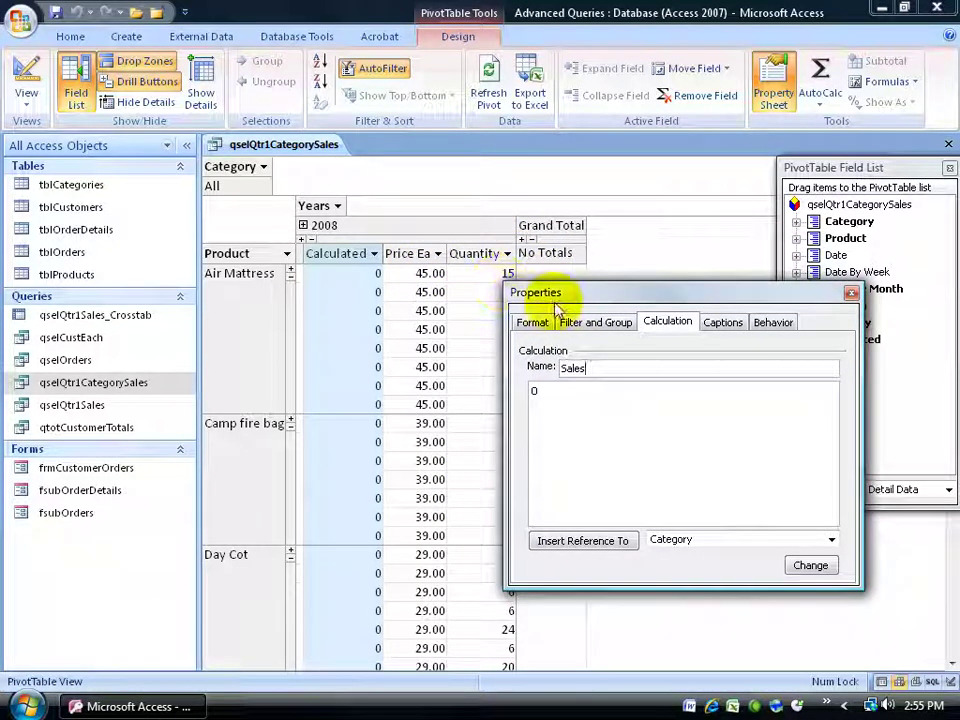
left_click_drag(572, 306, 620, 226)
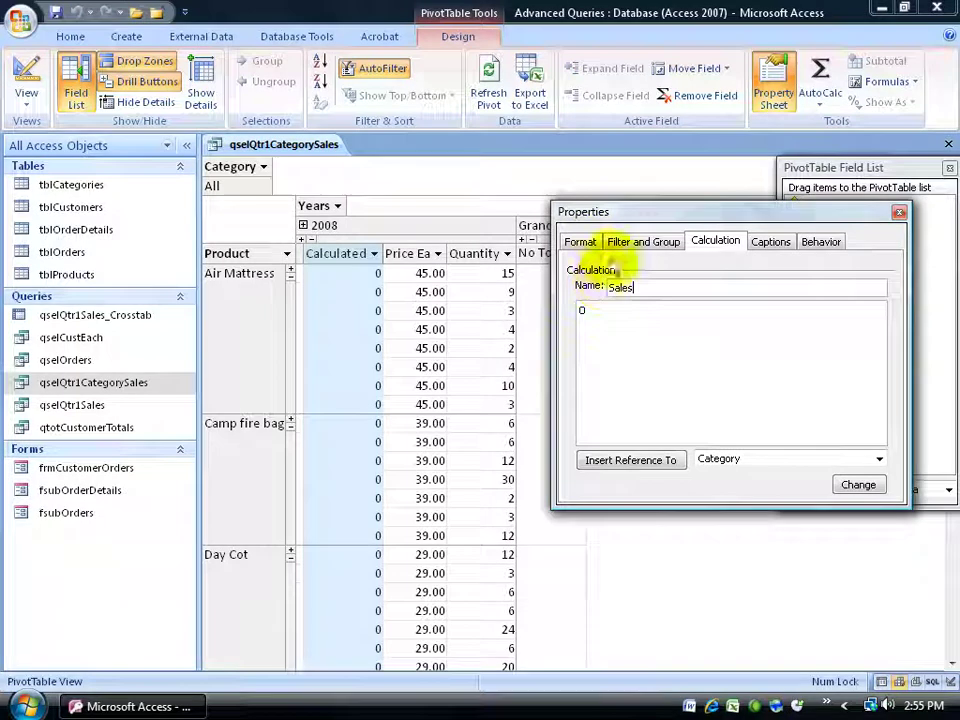
Step: Replace the calculated field's default expression with priceea*quantity and apply the change
double_click(581, 311)
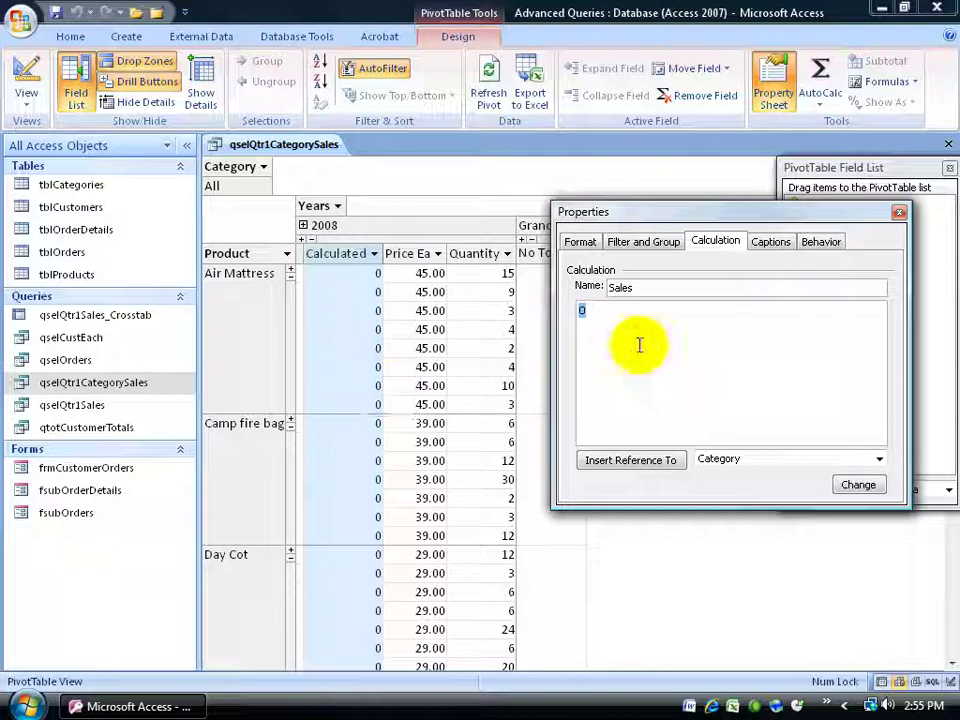
type("price")
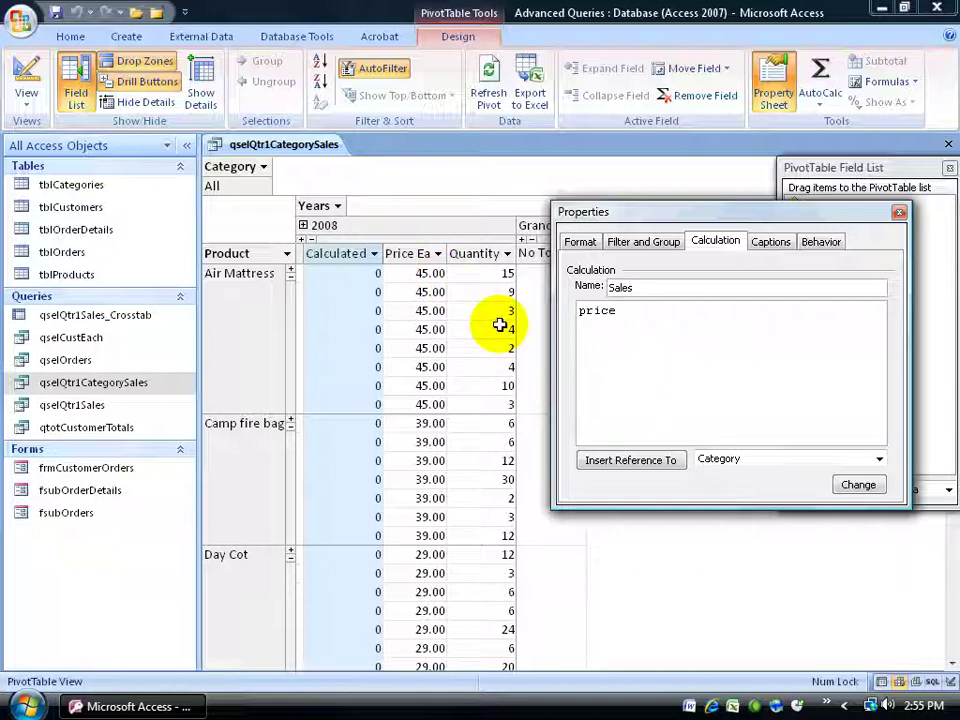
left_click(579, 315)
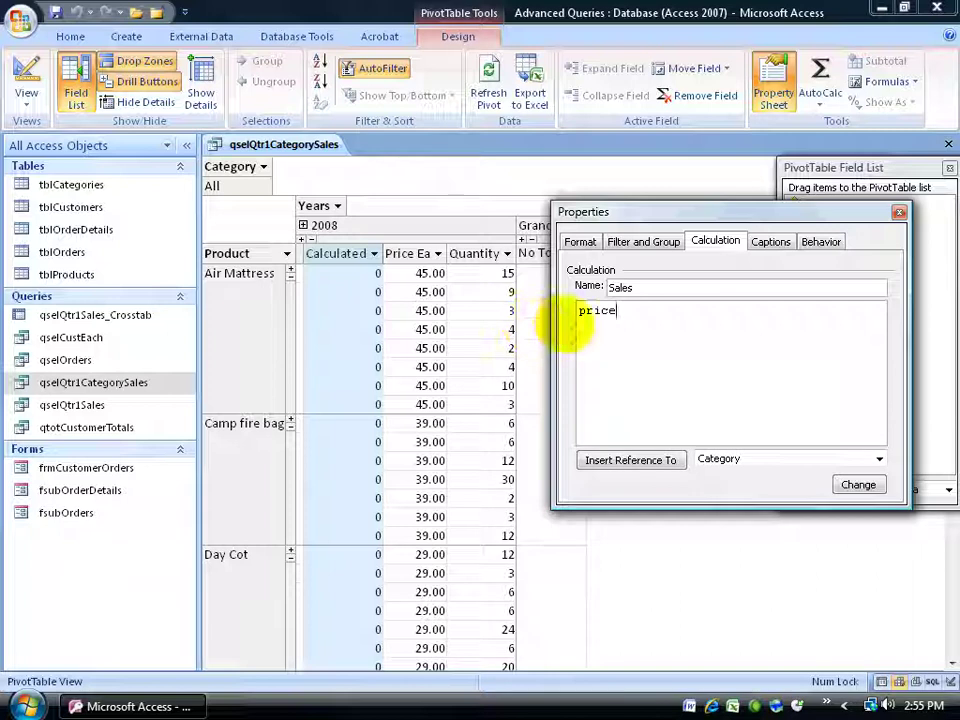
type("ea*quantity")
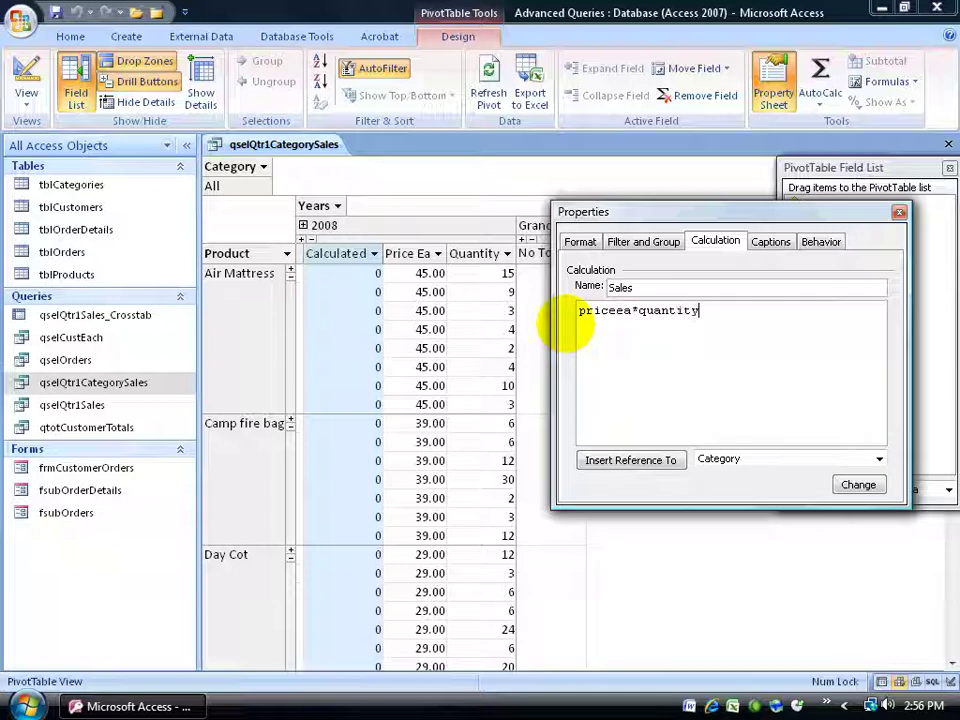
left_click(858, 484)
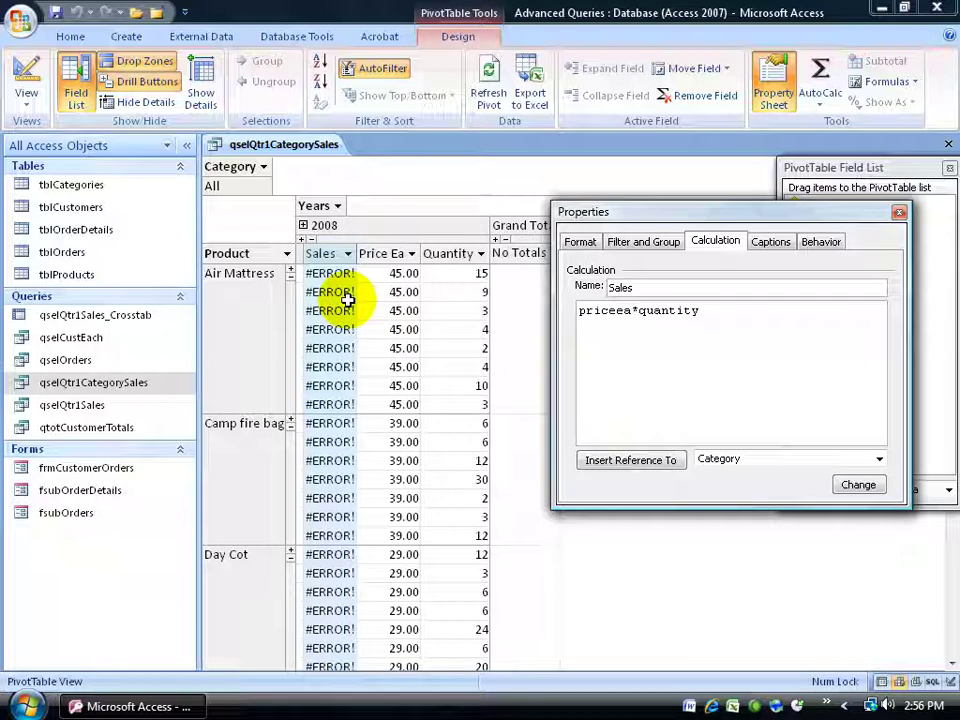
Step: Insert a space in the field name so the Sales expression reads price ea*quantity, and apply it
double_click(619, 321)
left_click(620, 318)
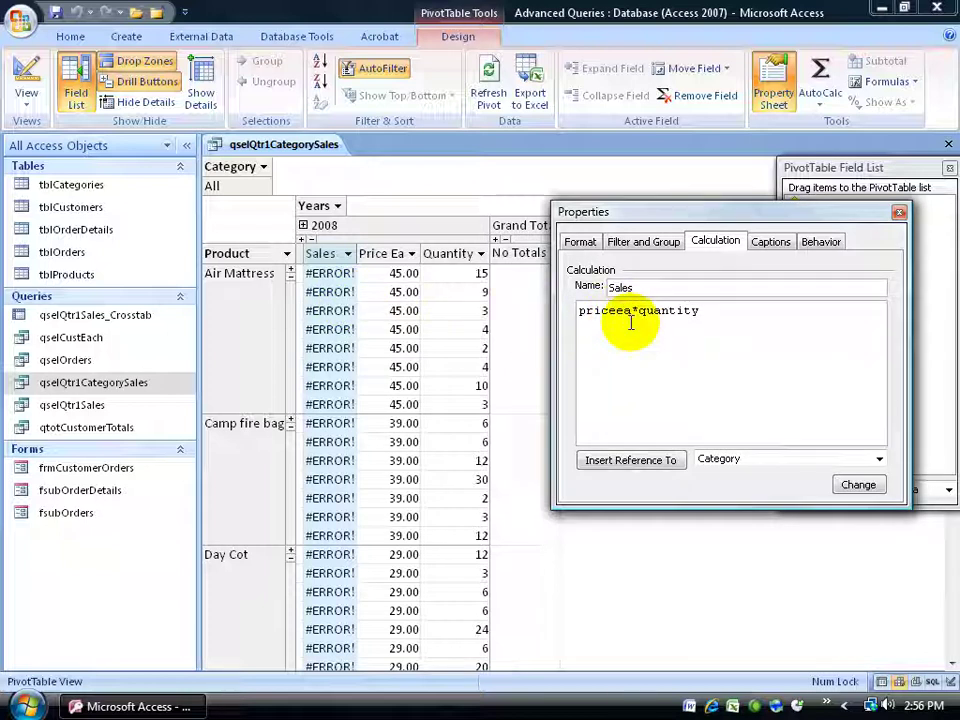
left_click(858, 485)
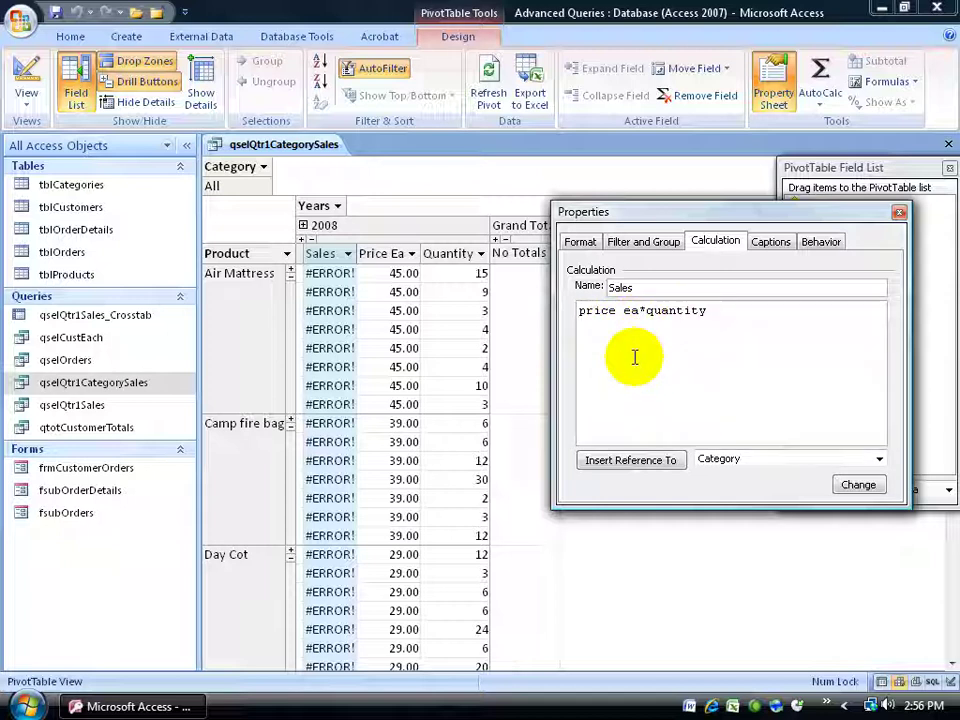
Step: Enclose the price field name in square brackets so the expression reads [price ea]*quantity, and apply it
type("[")
left_click(645, 312)
type("]")
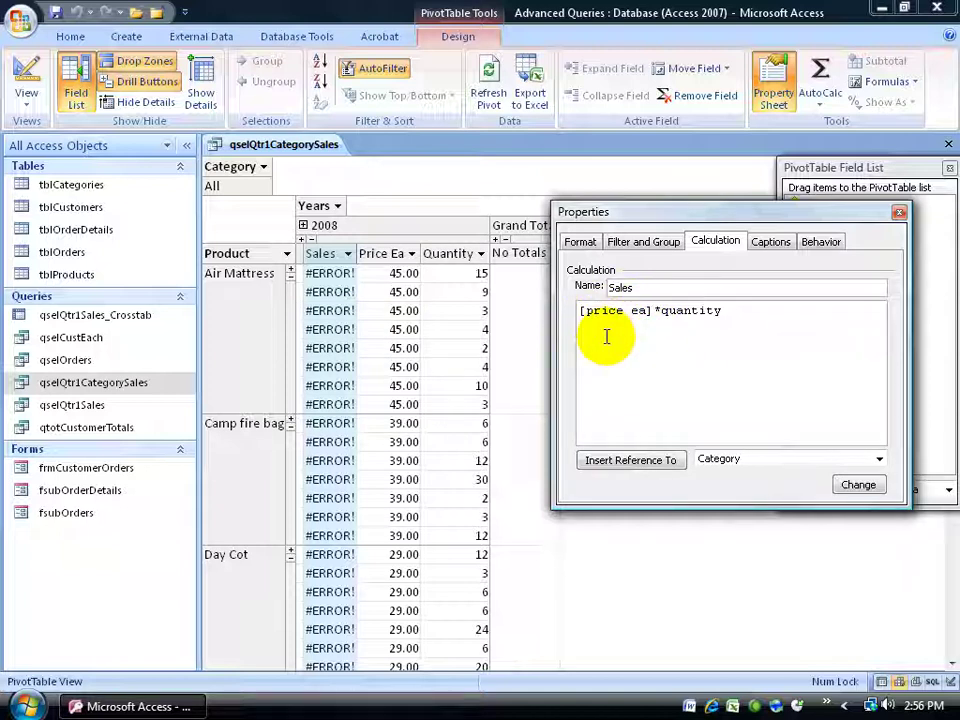
left_click(857, 484)
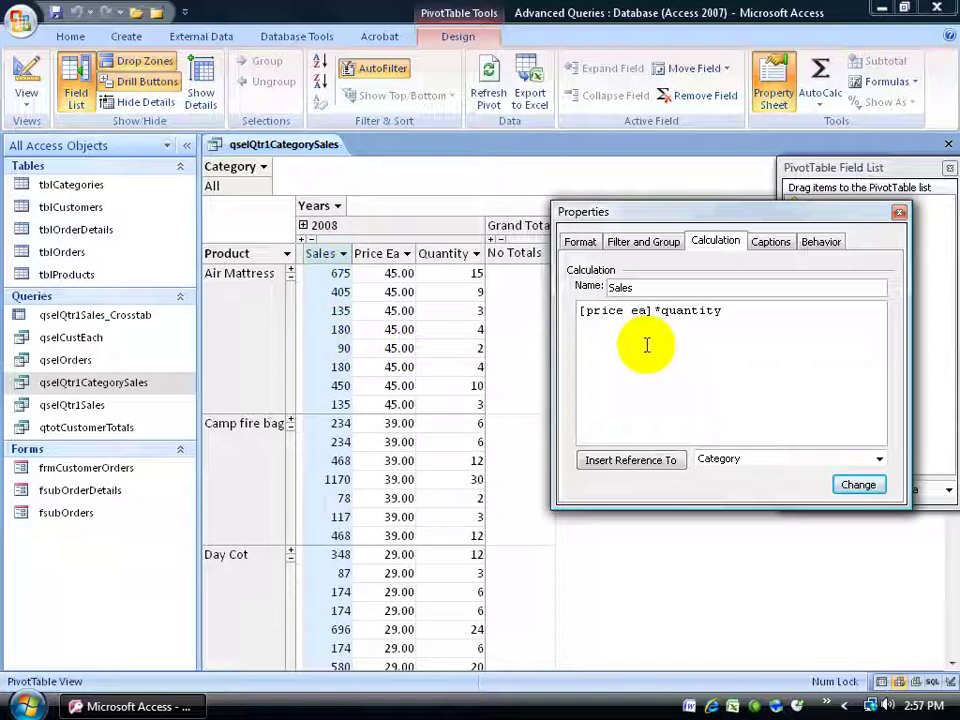
Step: Set the Sales field's number format to Currency and close its properties
left_click(581, 242)
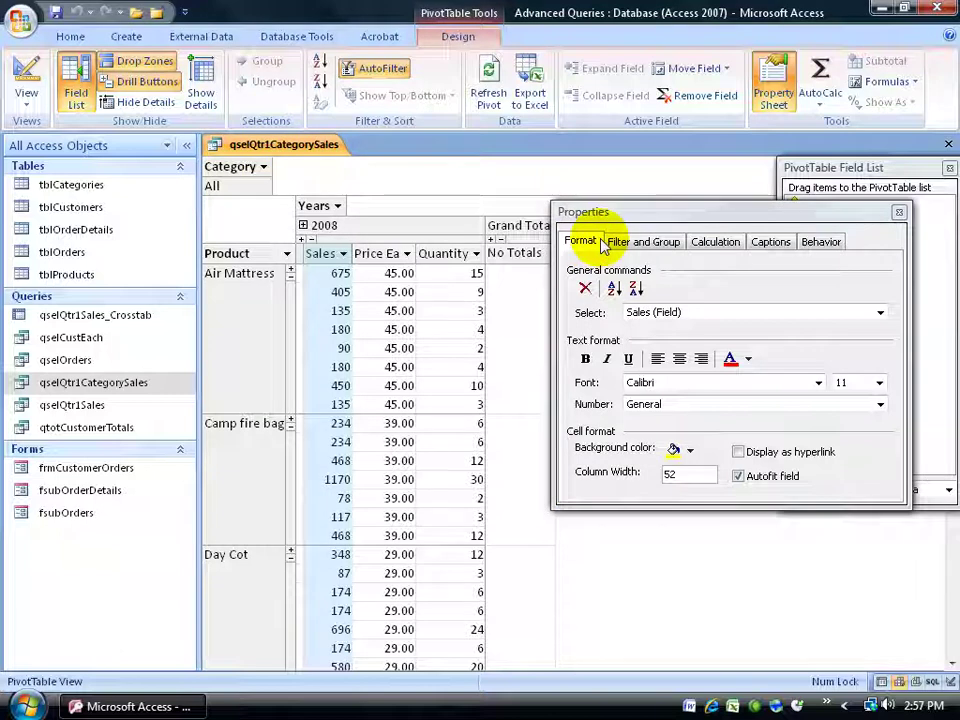
left_click(880, 405)
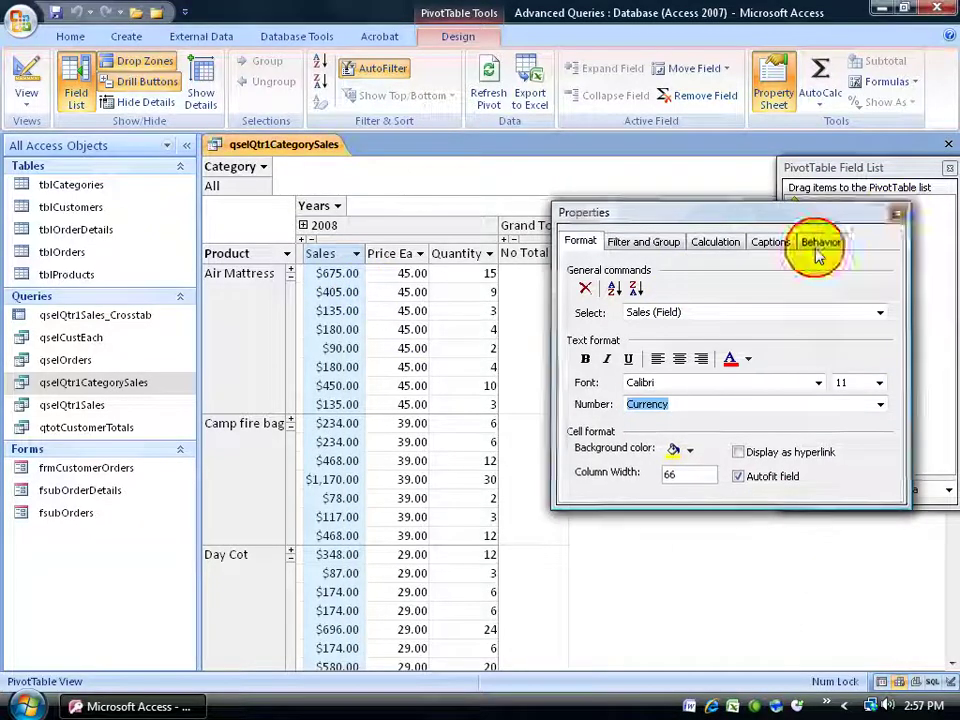
left_click(899, 212)
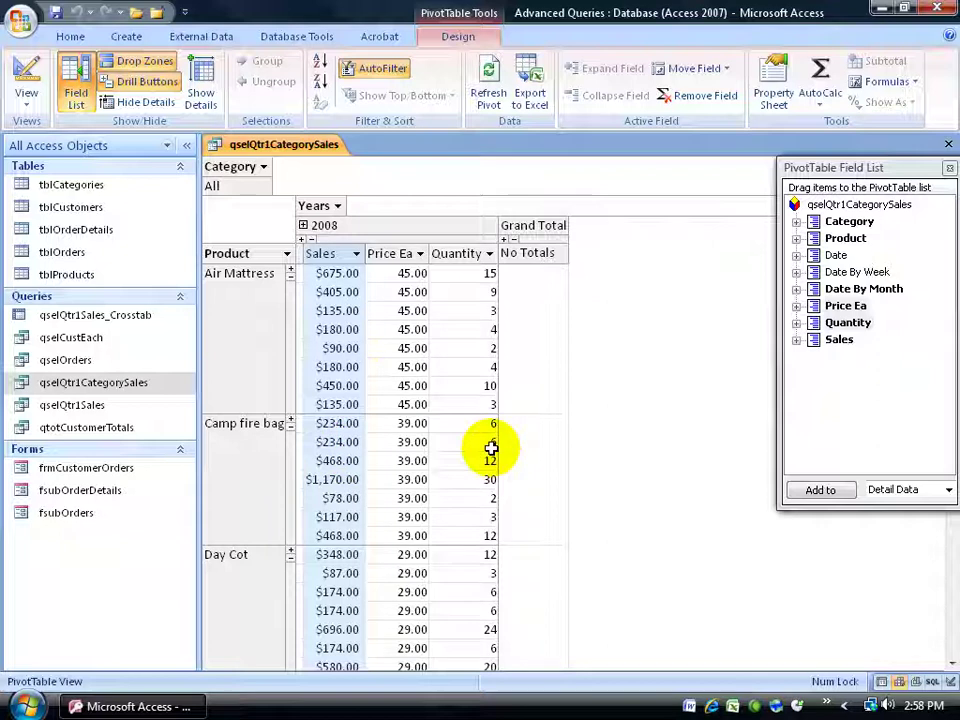
Step: Select the Sales column and add a Sum total for it with AutoCalc
left_click(345, 330)
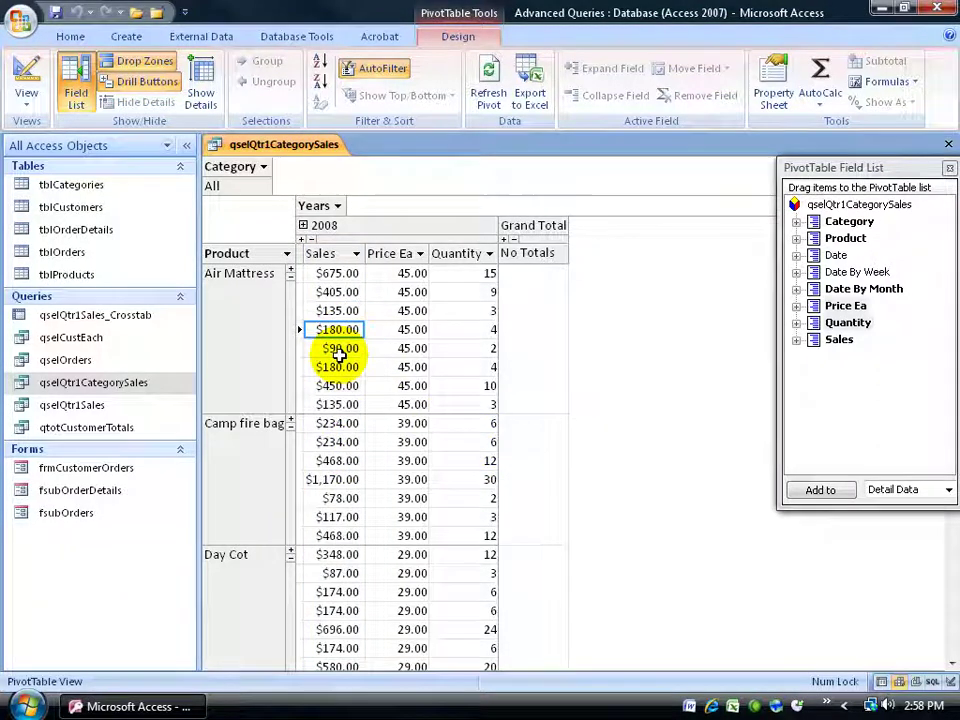
left_click(326, 254)
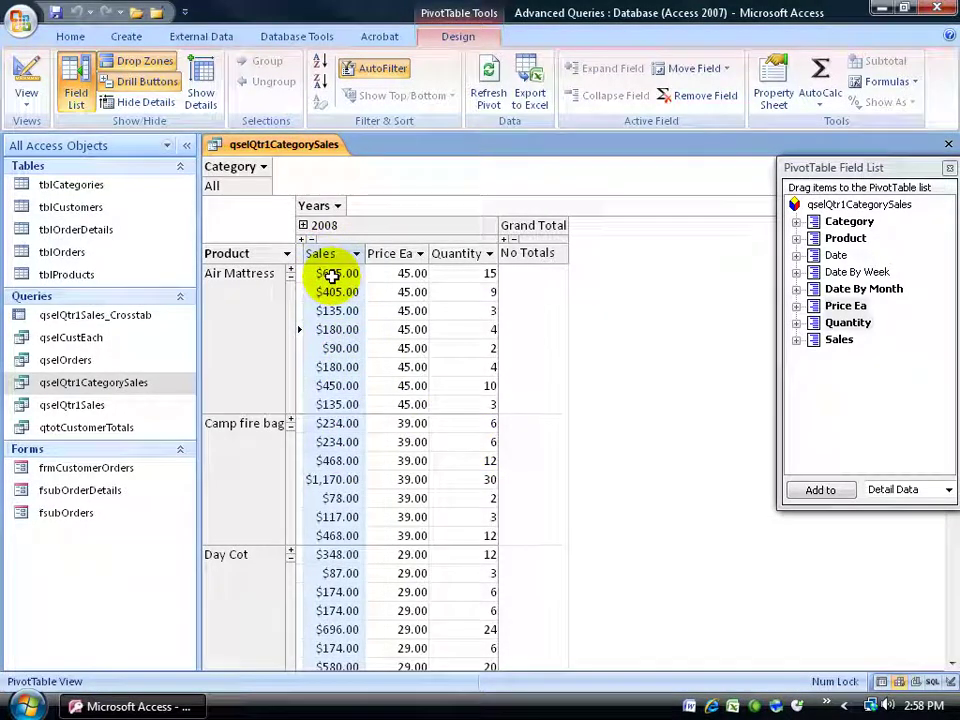
left_click(398, 257)
left_click(331, 256, "ctrl")
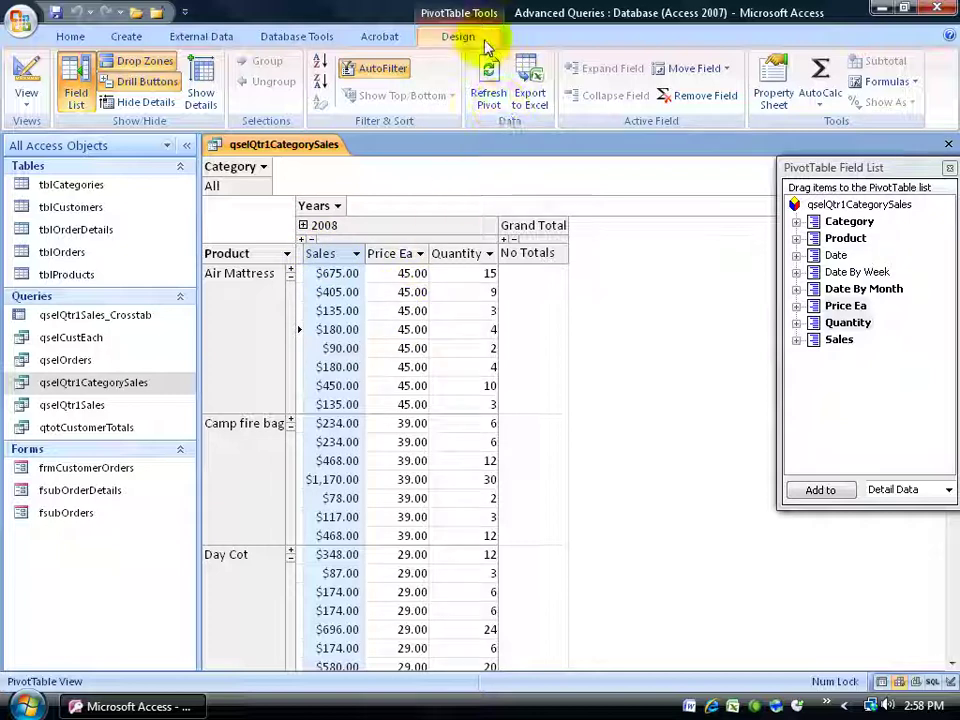
left_click(821, 106)
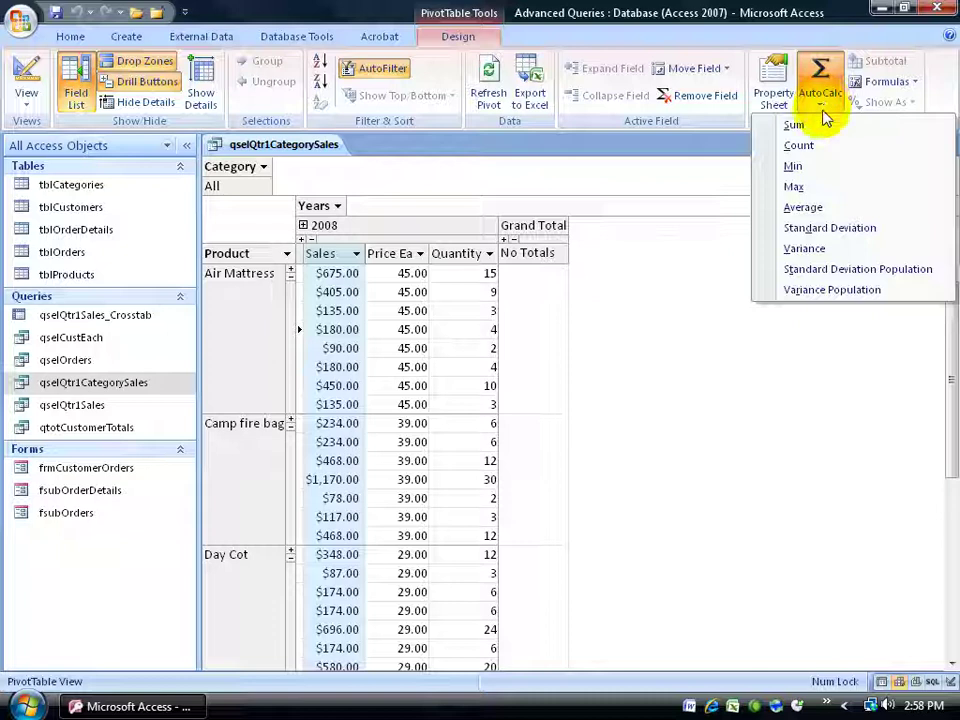
left_click(818, 126)
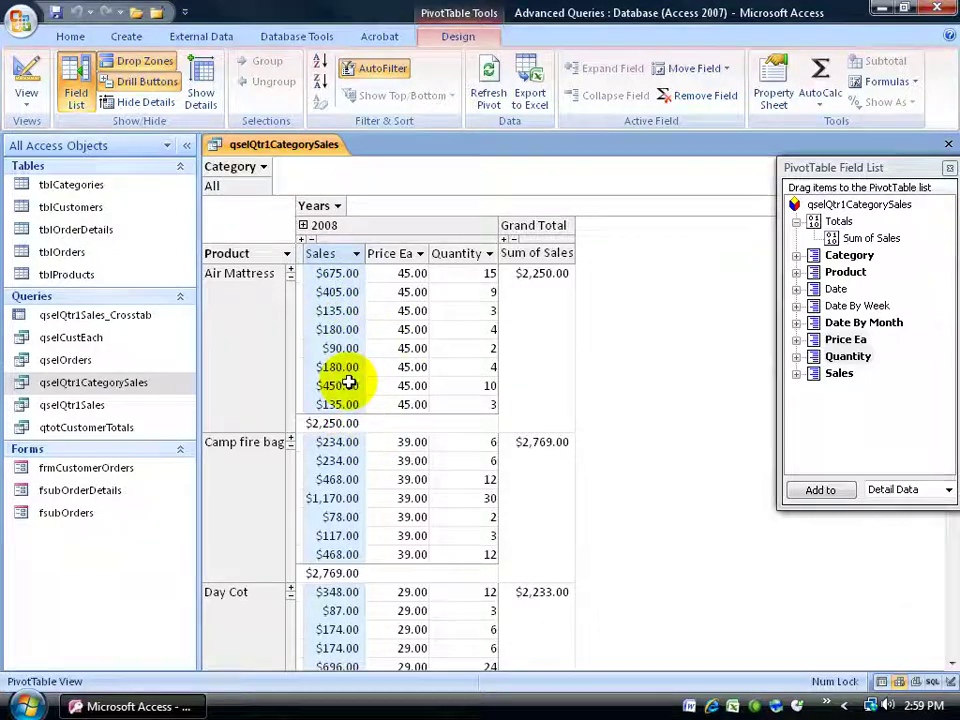
Step: Hide the detail rows and expand 2008 and Qtr1 so sales are broken down by month
left_click(146, 104)
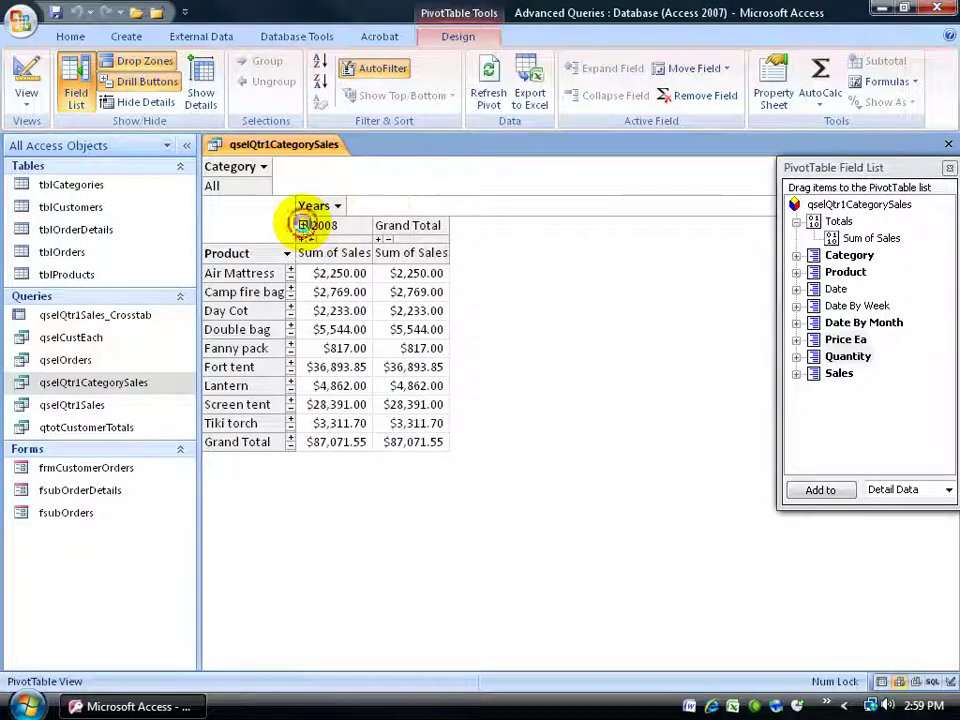
left_click(303, 225)
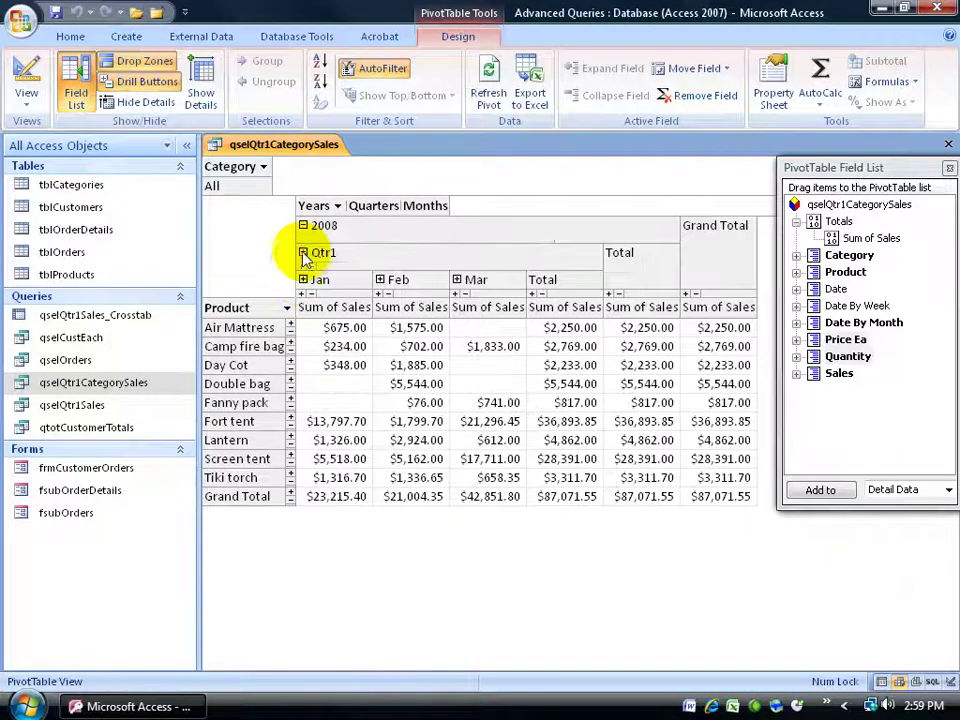
left_click(303, 253)
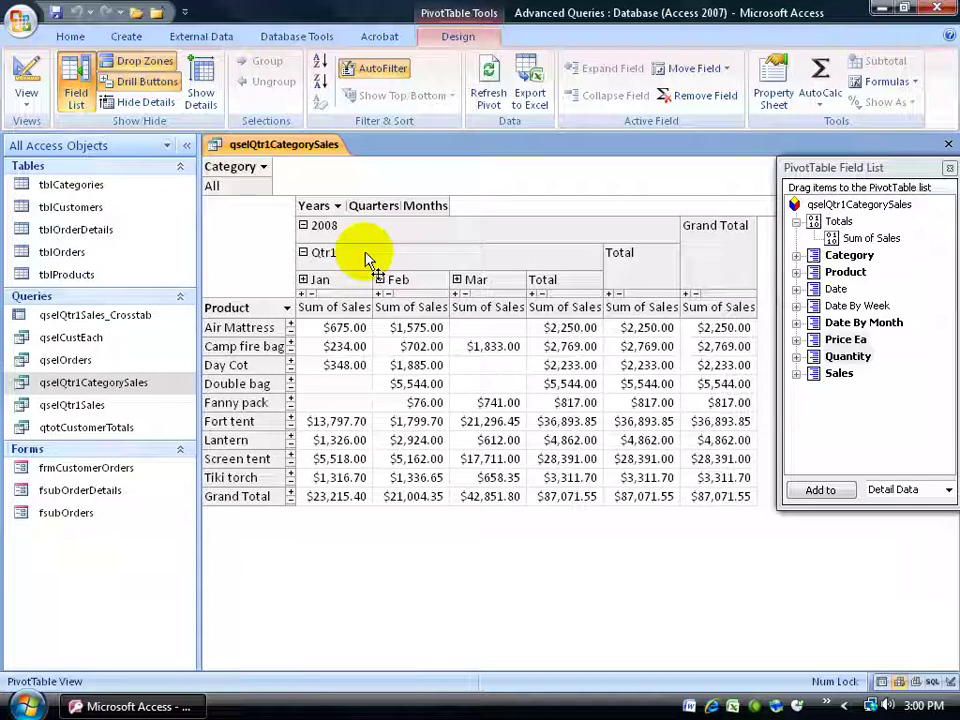
Step: Remove the Years and Quarters fields from the column area, leaving only Months
left_click(314, 206)
left_click_drag(314, 206, 386, 147)
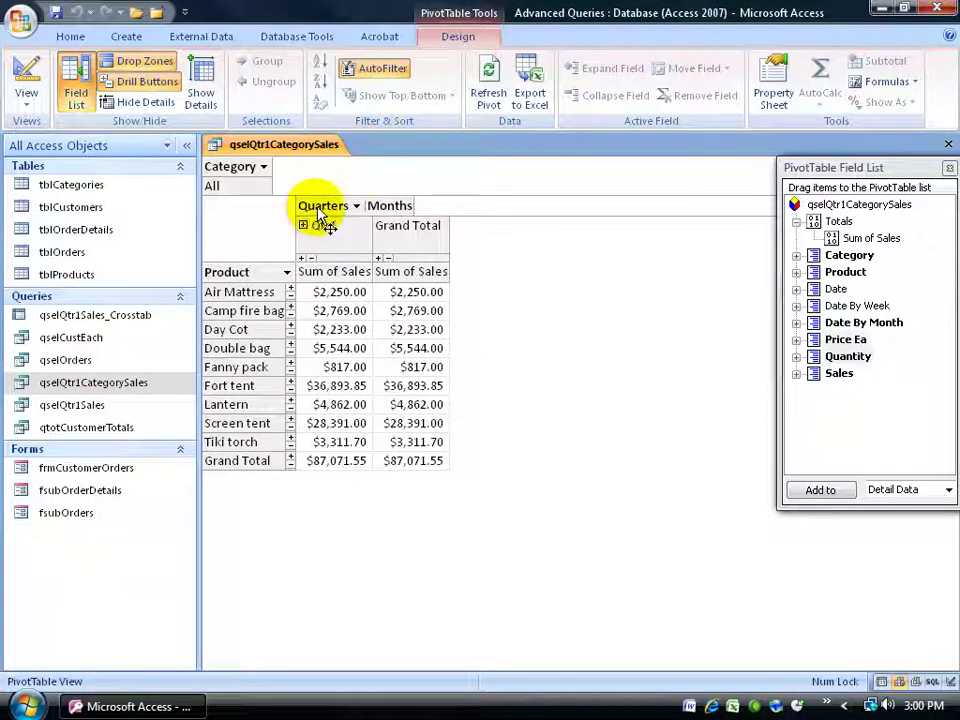
left_click_drag(317, 207, 392, 146)
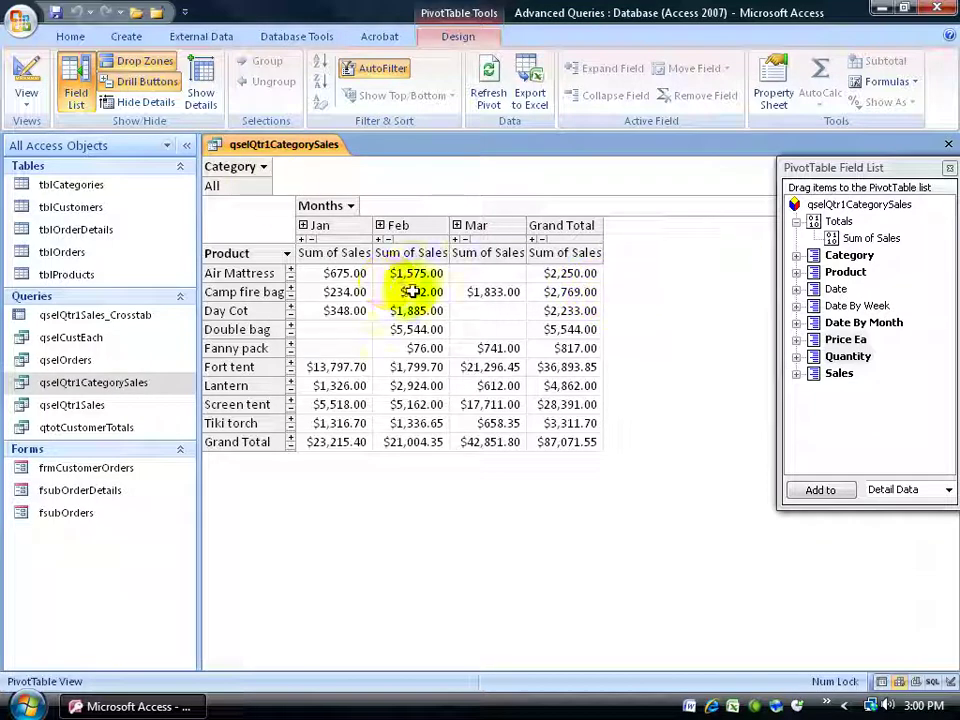
Step: Filter the PivotTable by Category to include only Accessories
left_click(263, 167)
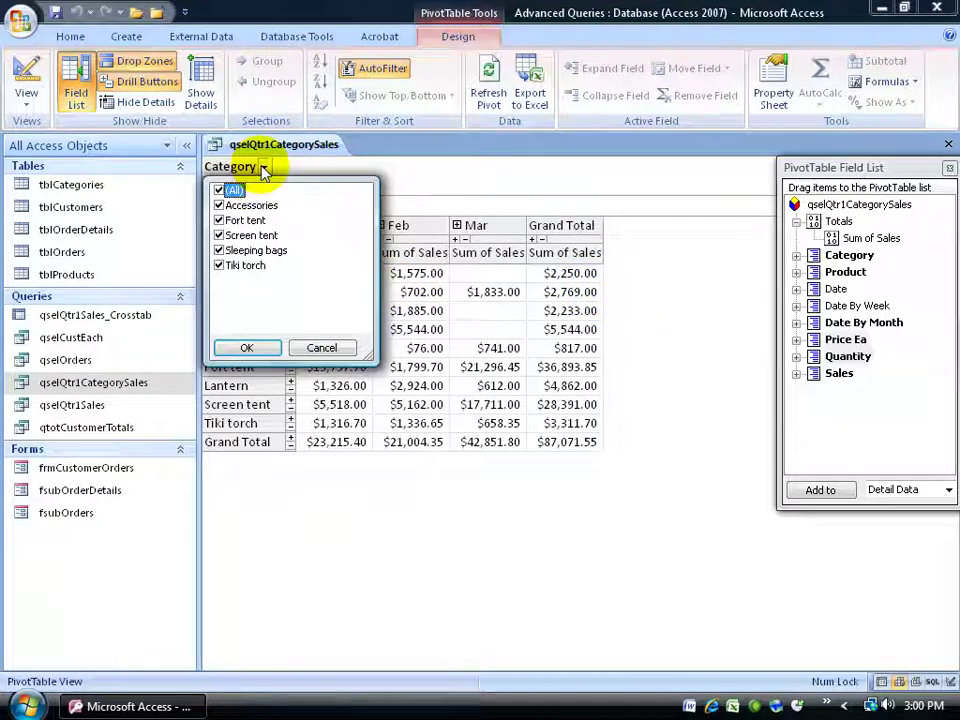
left_click(219, 190)
left_click(219, 205)
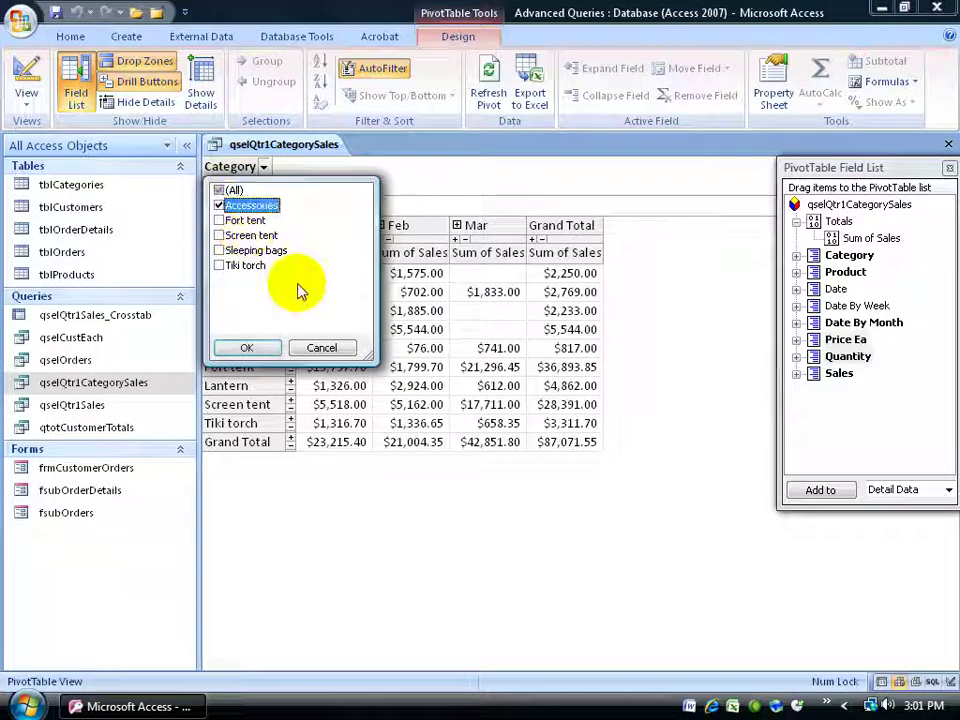
left_click(255, 347)
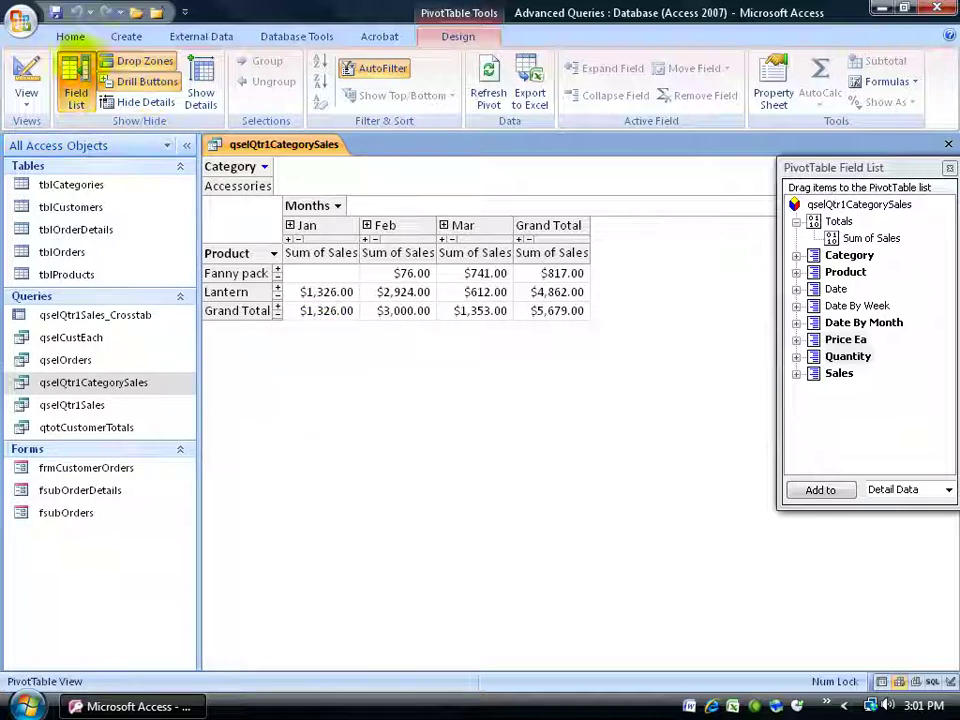
Step: Look at the query's records in Datasheet View and return to PivotTable View
left_click(30, 112)
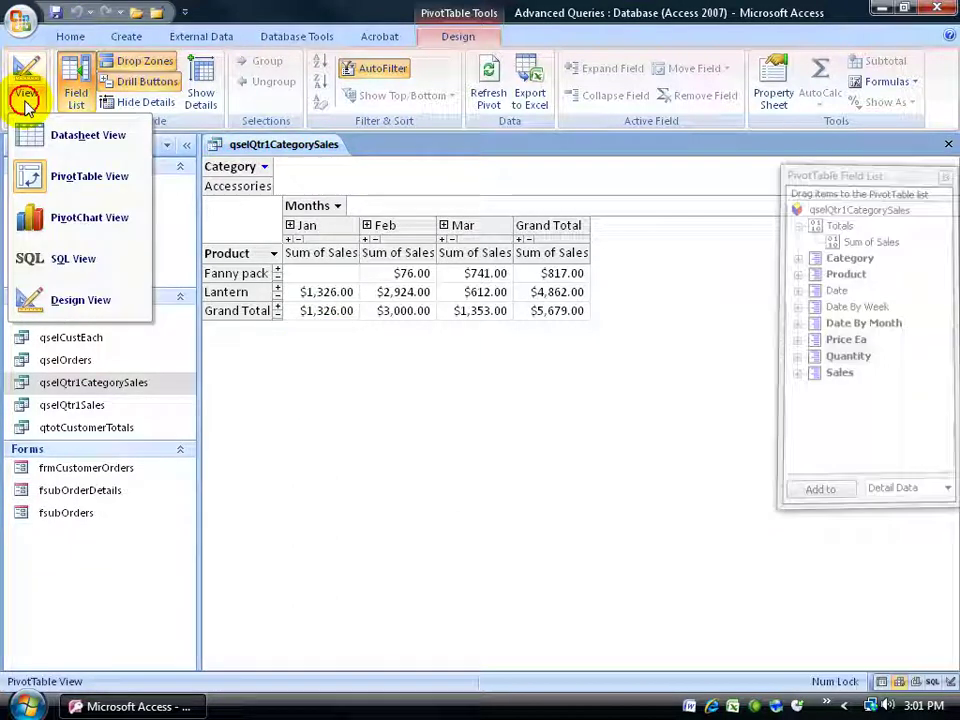
left_click(30, 132)
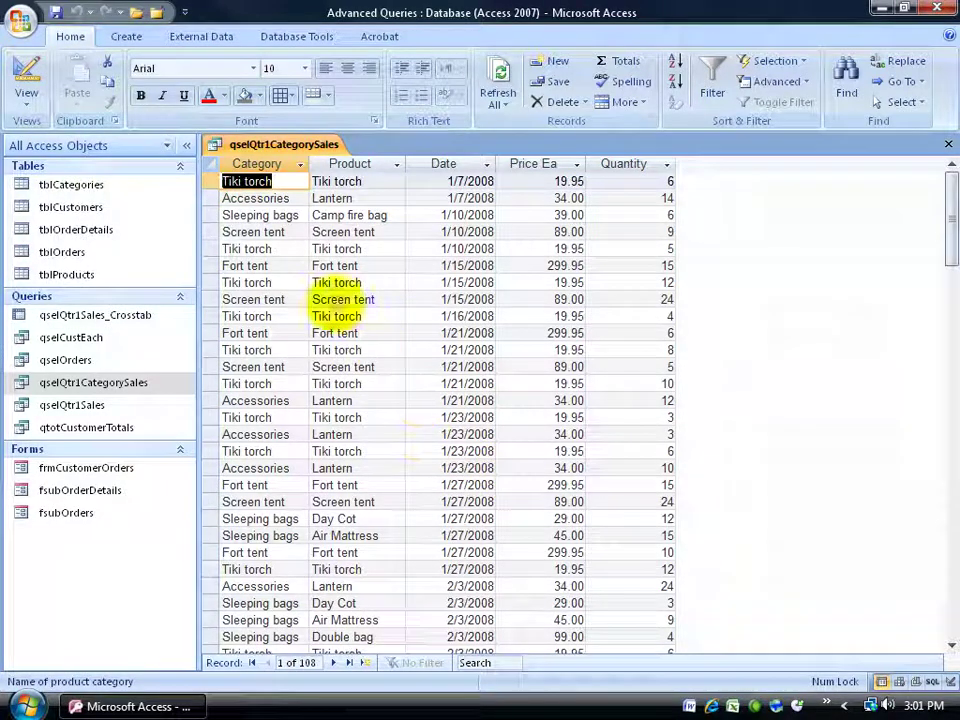
left_click(28, 96)
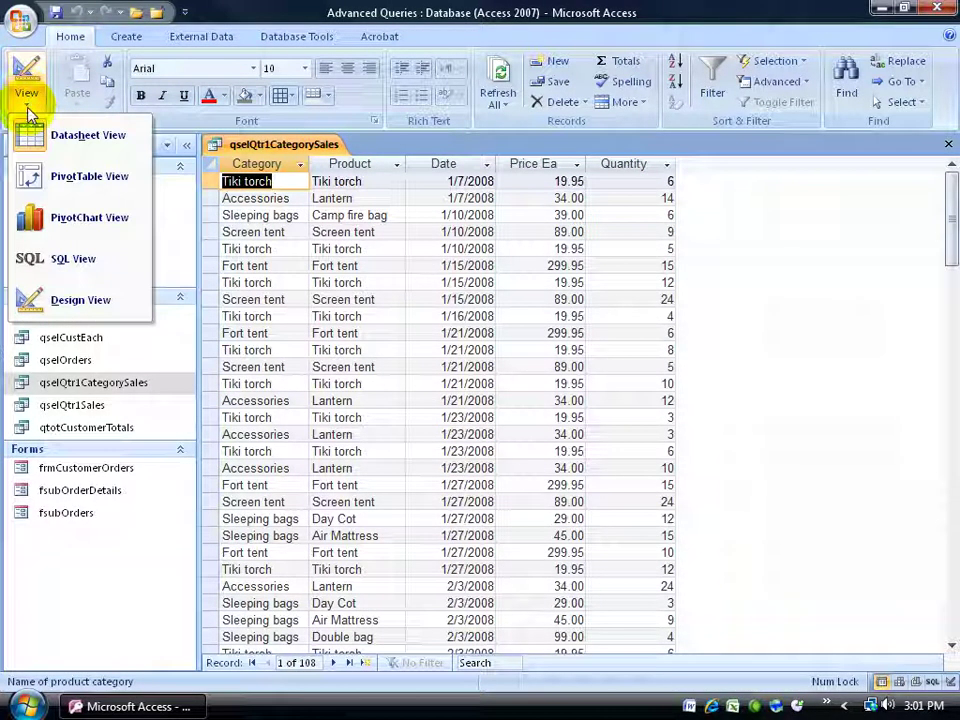
left_click(32, 178)
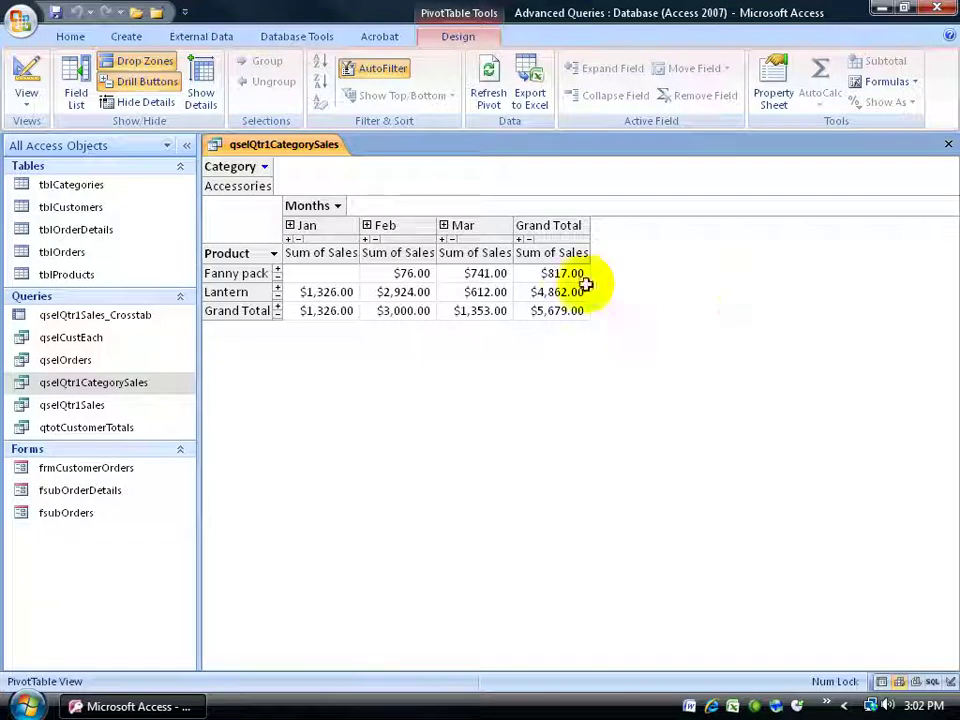
Step: Select the Lantern sales total for Feb and redisplay the PivotTable field list
left_click(424, 292)
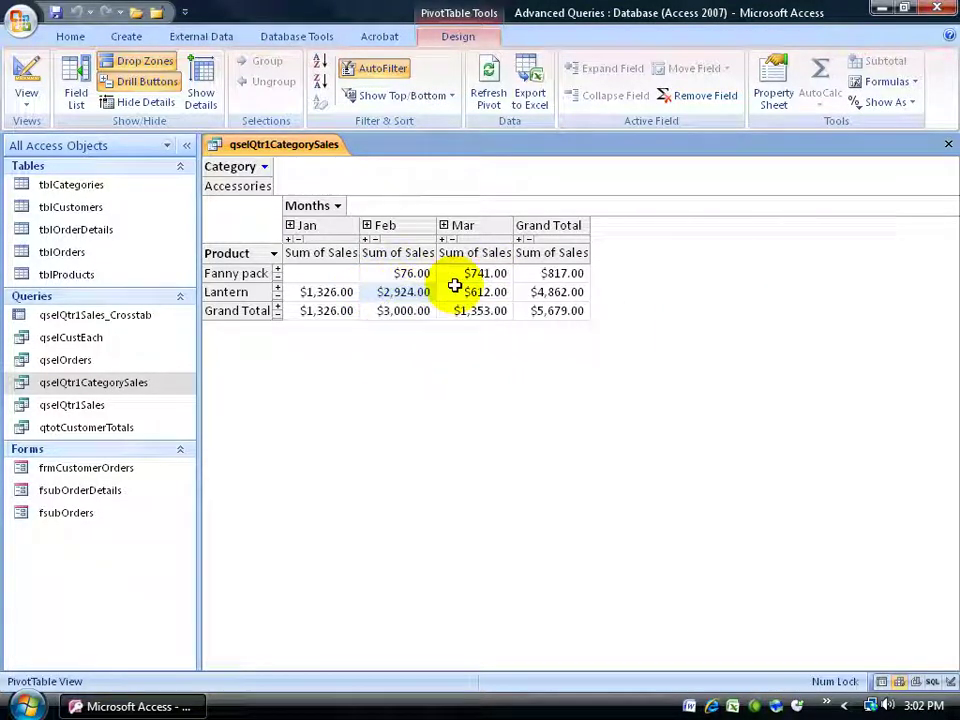
left_click(74, 92)
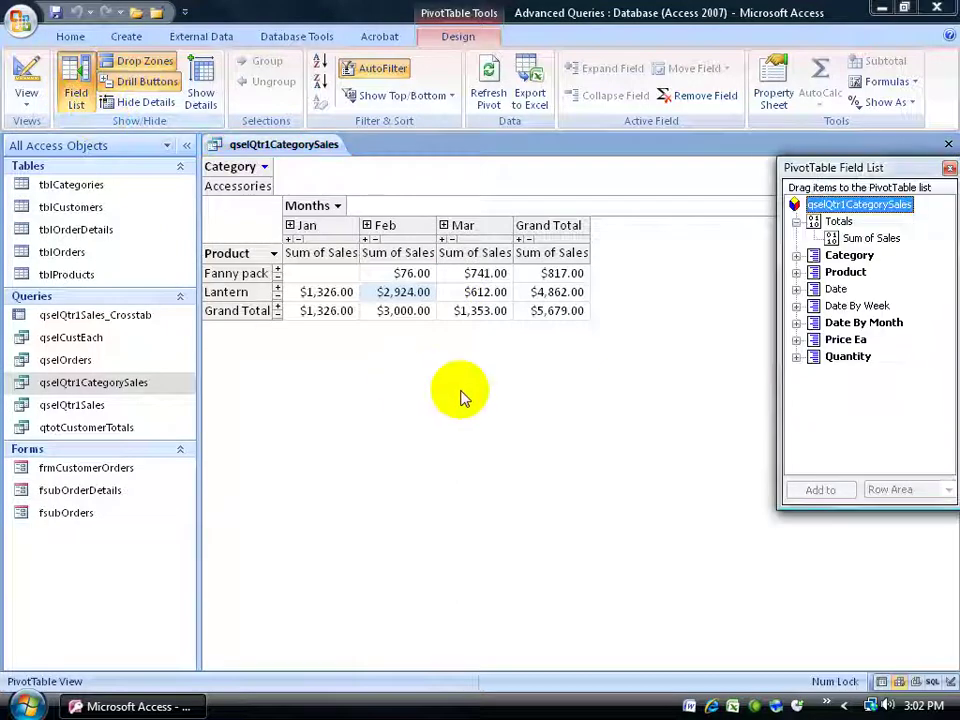